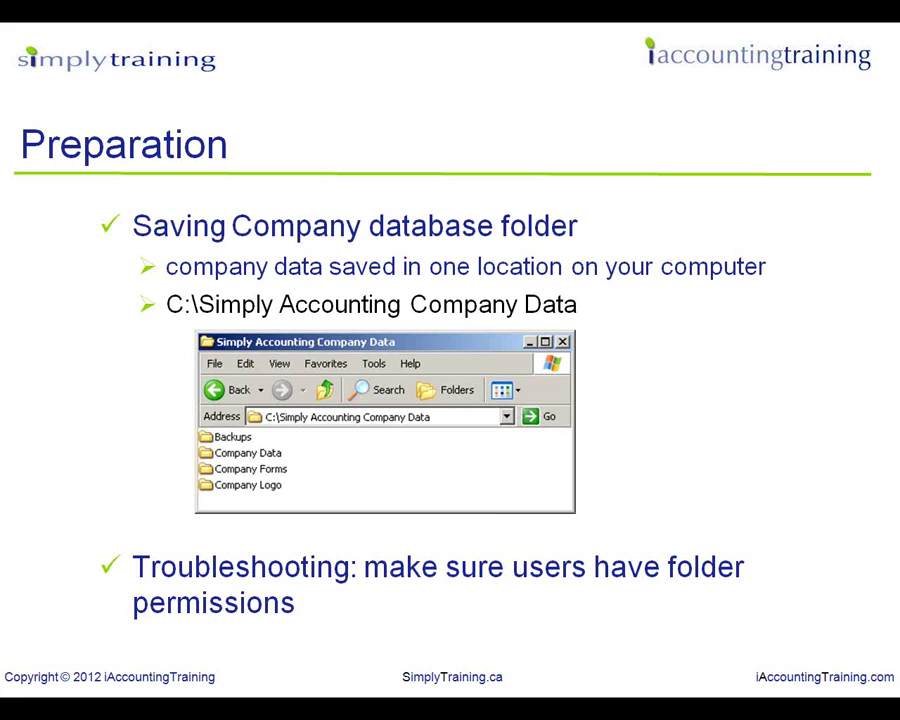
Leave the PowerPoint slide show and show the Windows desktop
key(super+d)
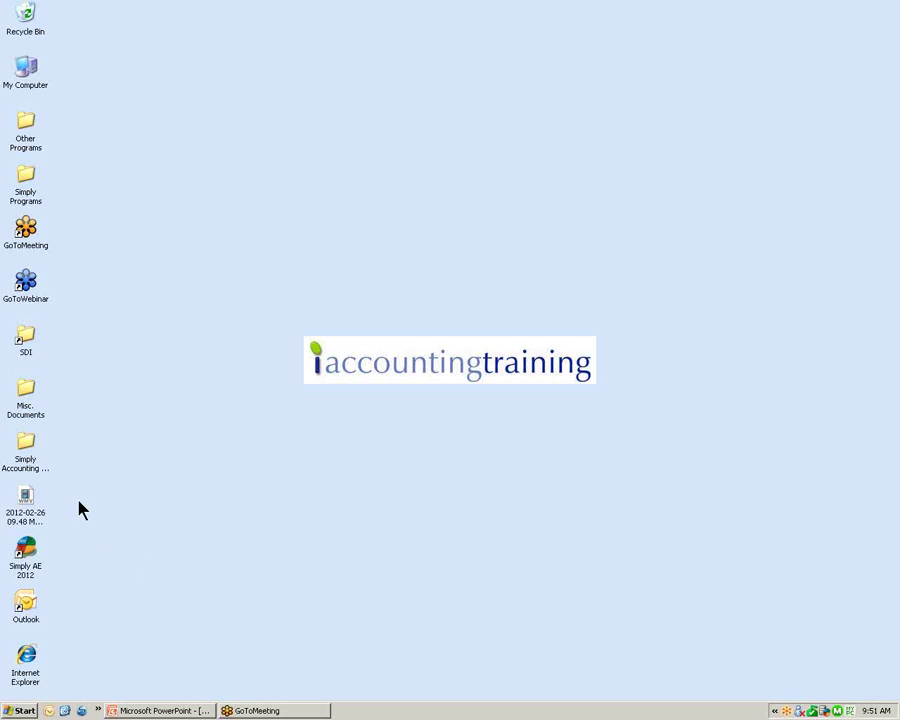
Launch Simply AE 2012 and choose to create a new company
double_click(25, 555)
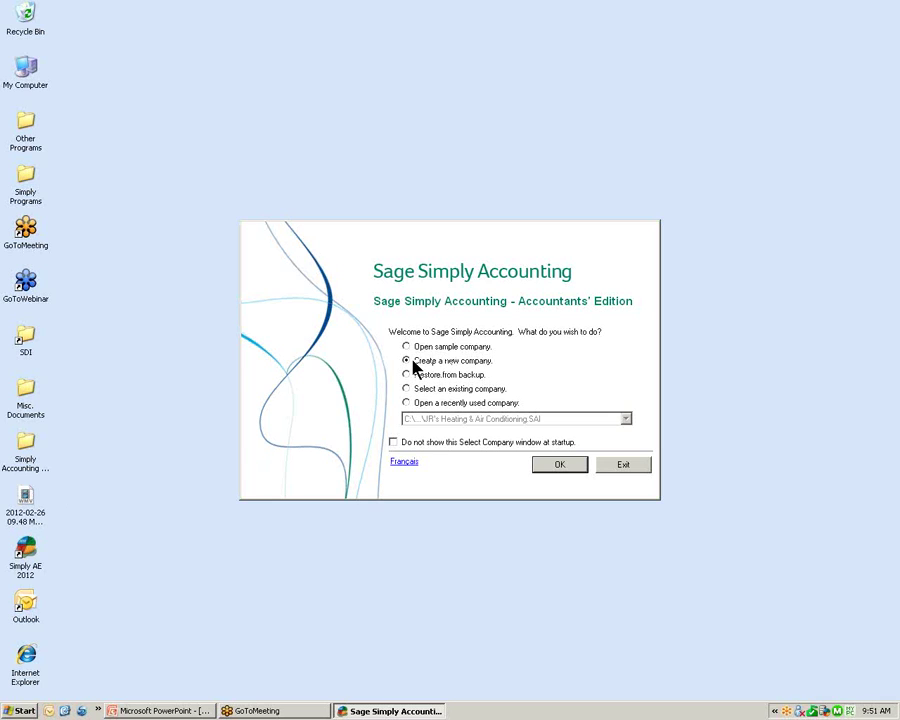
click(560, 468)
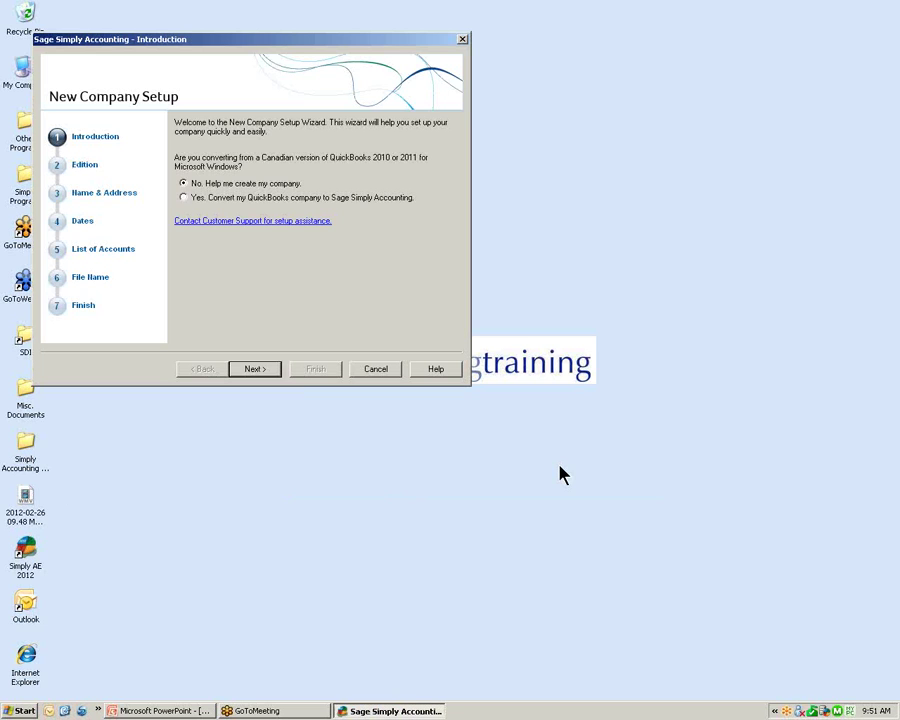
Choose Sage Simply Accounting Premium 2012 as the new company file's edition
drag(257, 42, 444, 155)
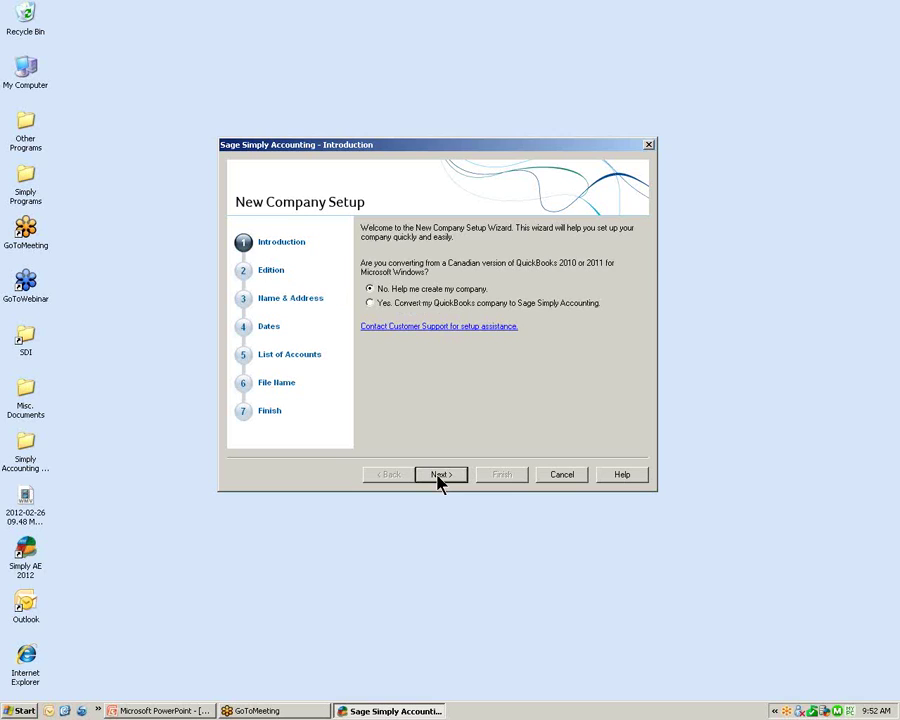
click(438, 476)
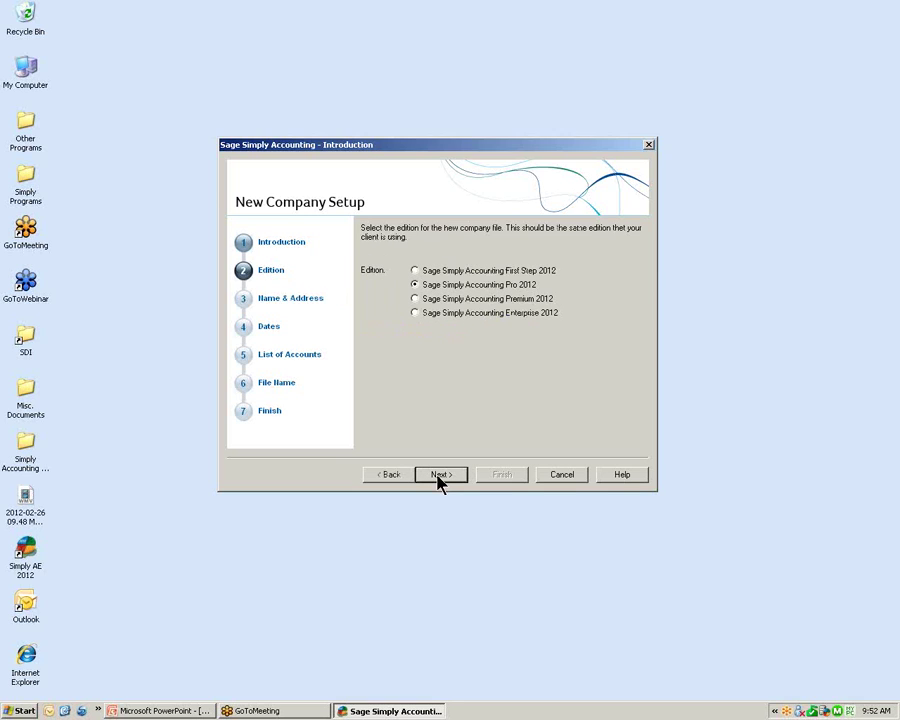
click(458, 305)
Enter JR's Heating and Air Conditioning as company name, plus its street address and Kitchener as city
click(440, 476)
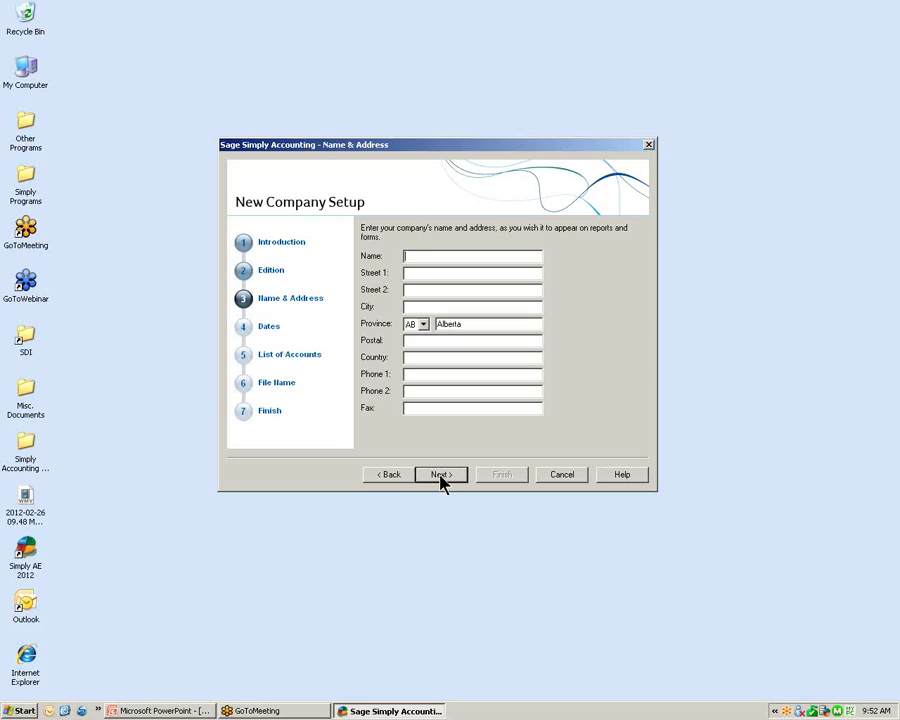
text(JR's Heating and Air Conditioning)
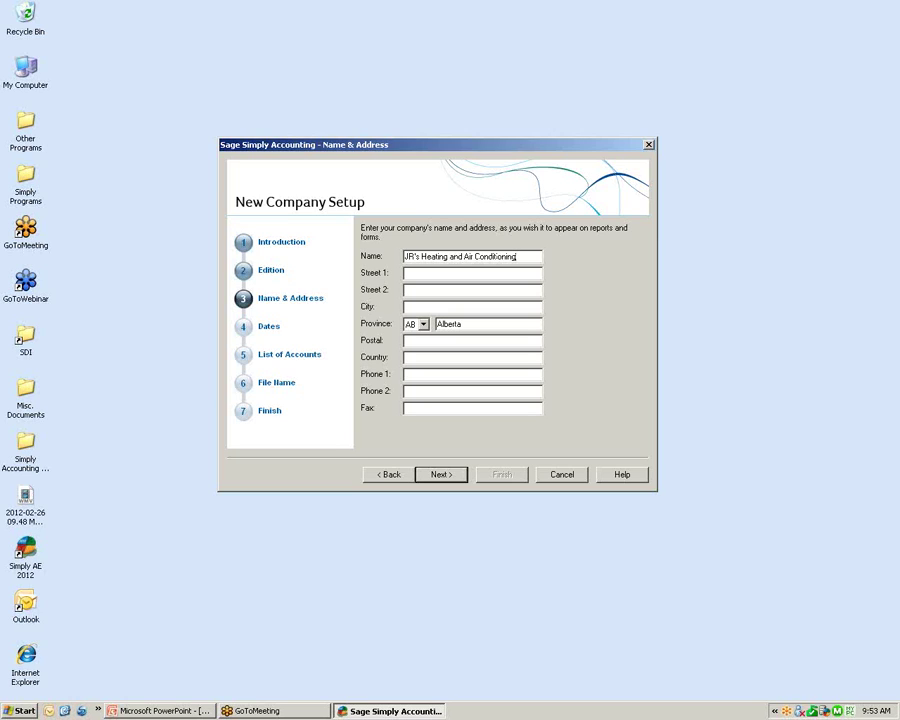
click(412, 274)
key(Tab)
key(Tab)
key(Tab)
key(Tab)
text(Kitchener)
key(Tab)
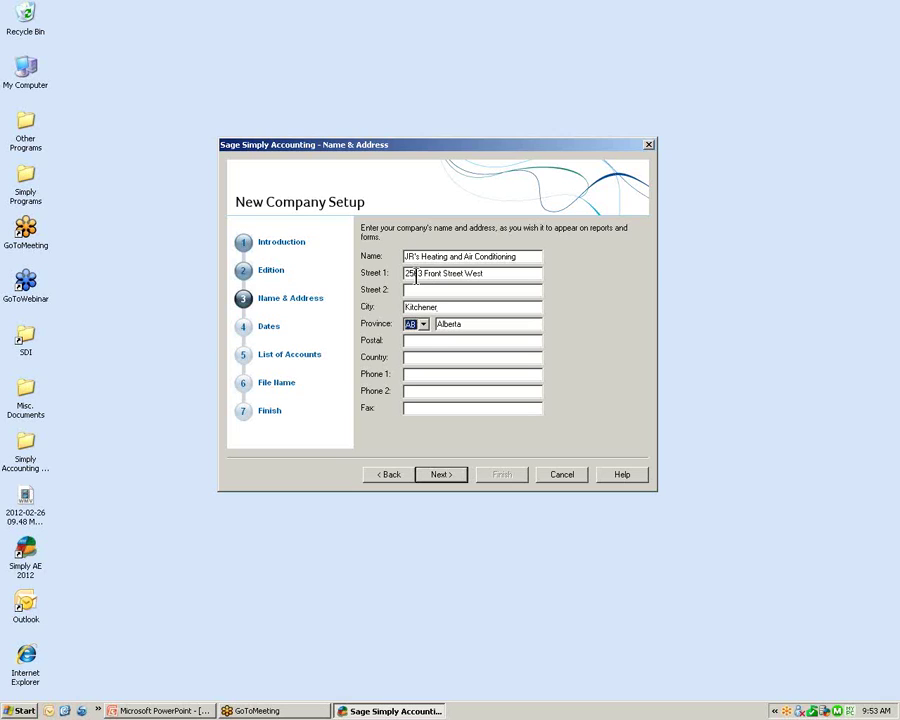
click(424, 327)
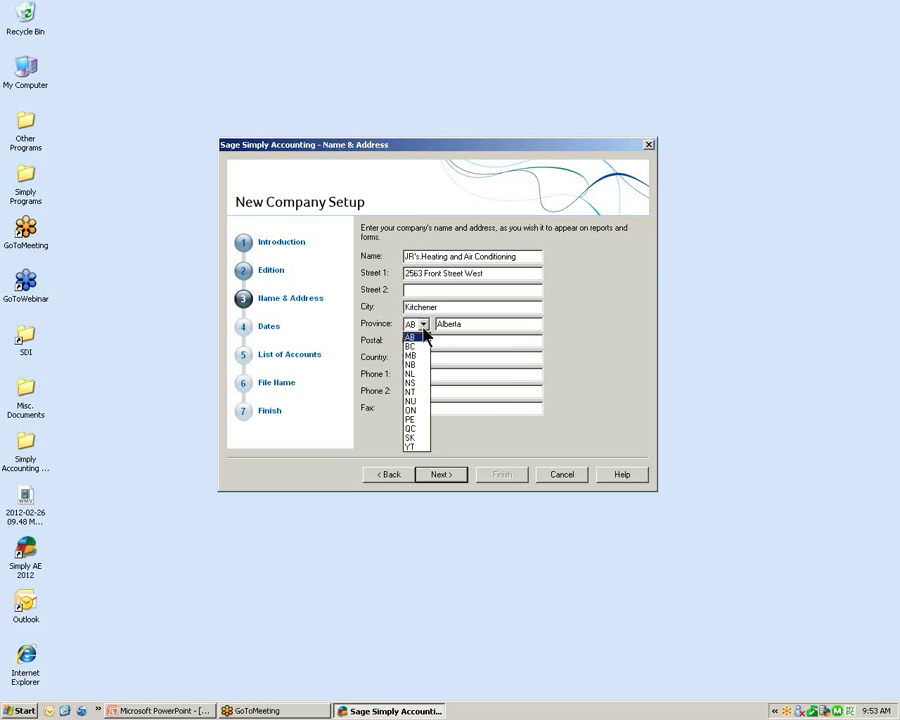
Set province ON, enter the postal code, country Canada, and the main phone and fax numbers
click(418, 411)
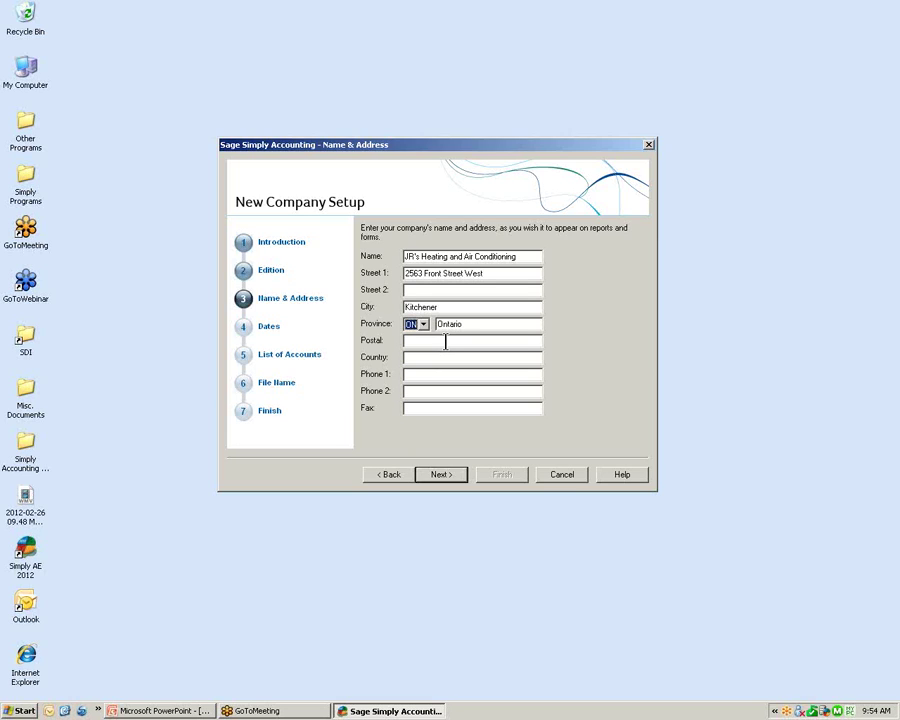
key(Tab)
key(Tab)
text(n8c7d8)
key(Tab)
text(Canada)
key(Tab)
key(Tab)
key(Tab)
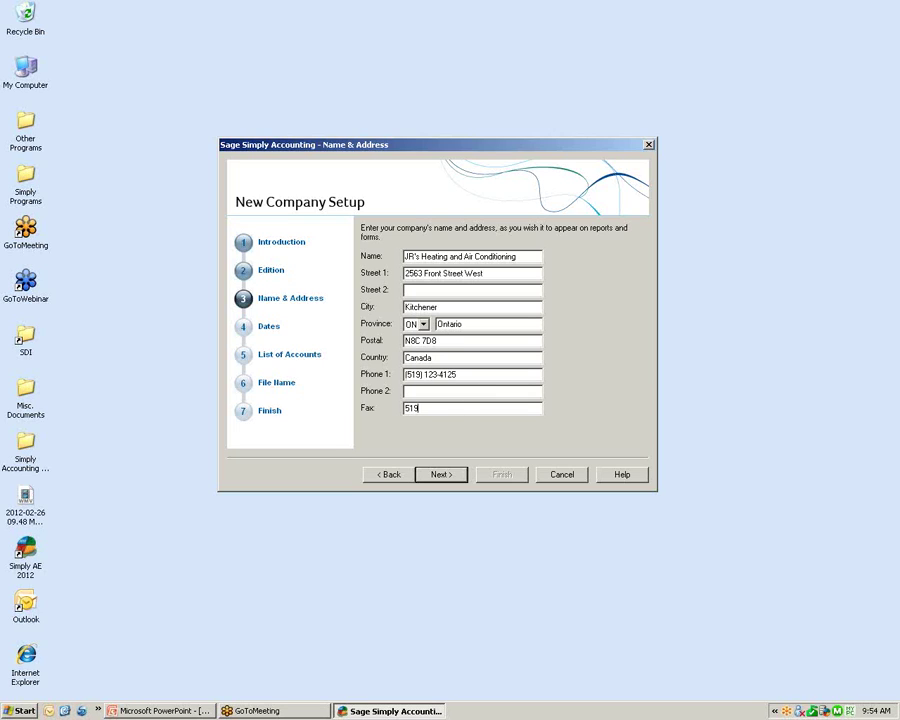
key(Tab)
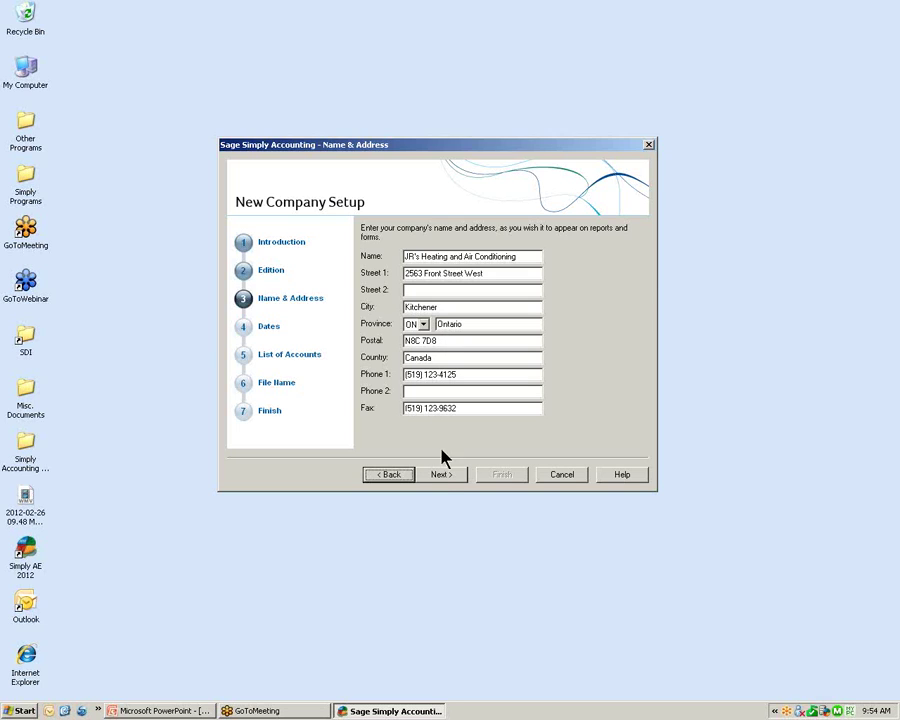
Set the fiscal year start to January 1, 2012, ending 12/31/2012
click(441, 475)
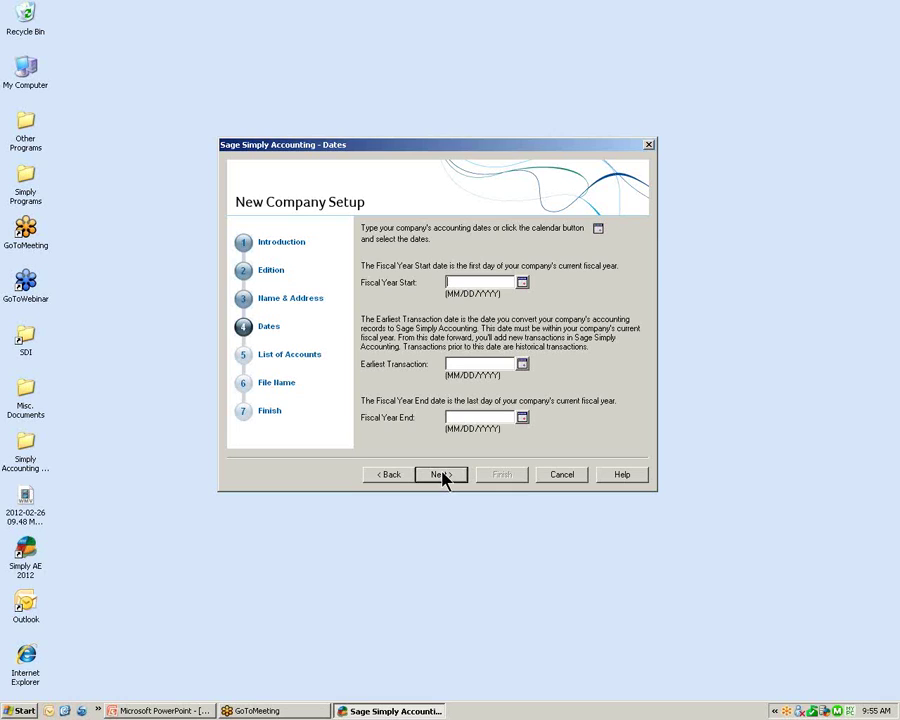
click(522, 283)
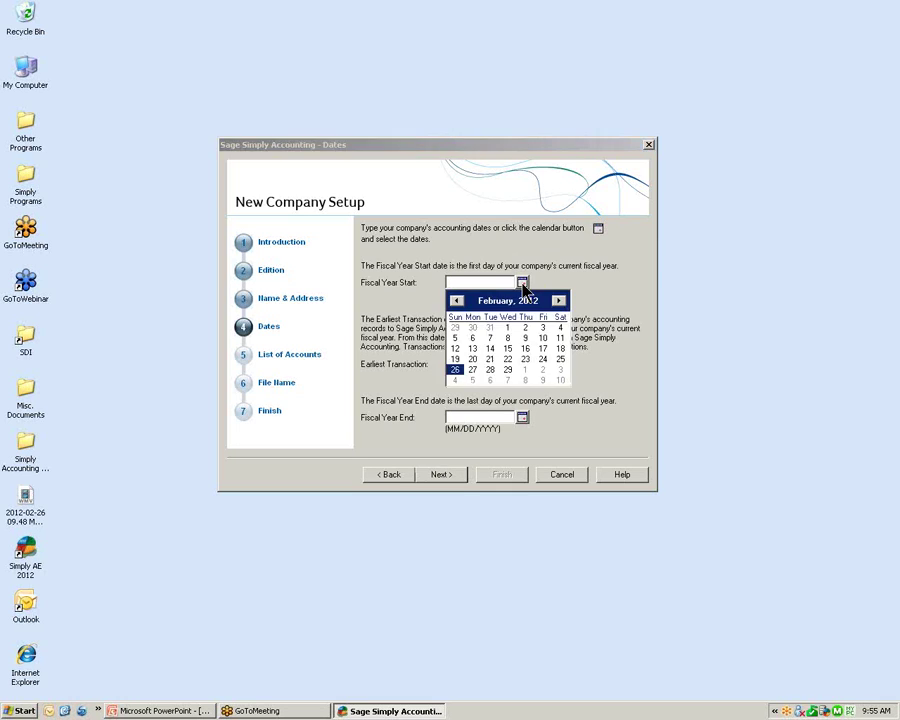
click(457, 300)
click(455, 339)
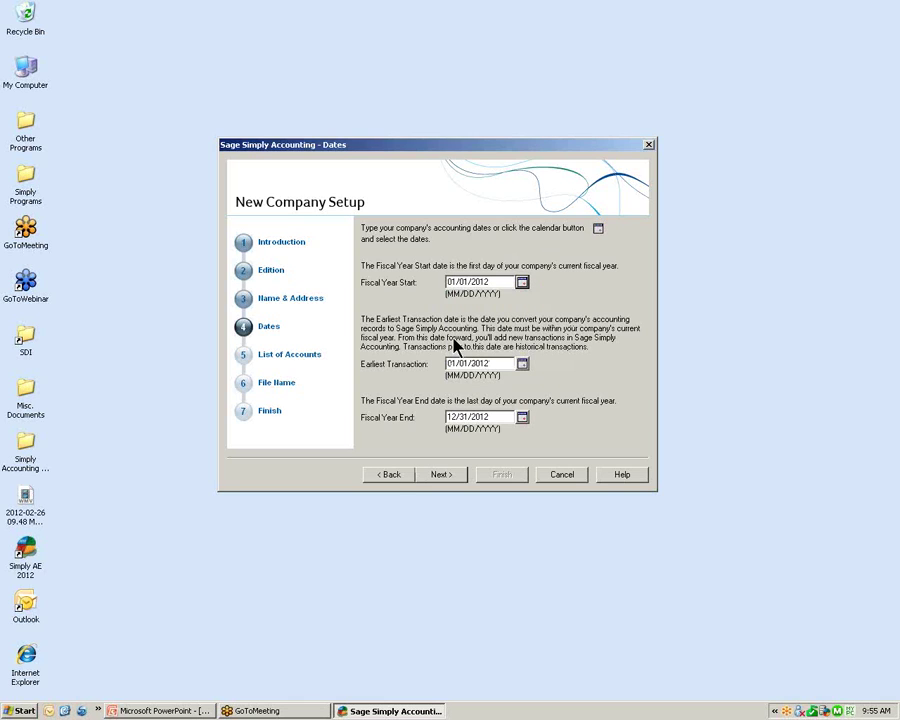
click(501, 283)
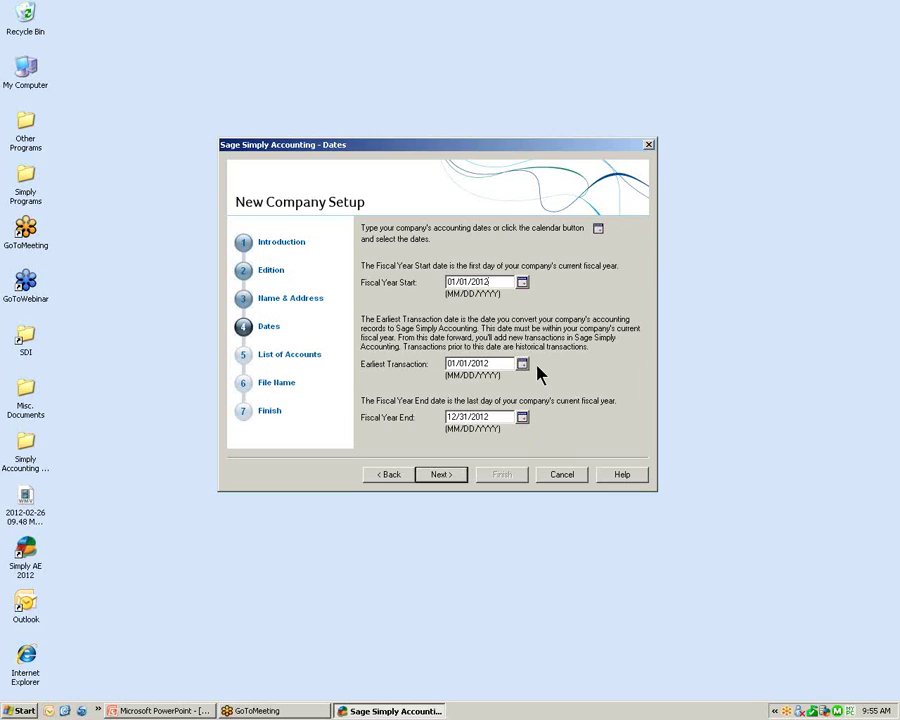
click(441, 477)
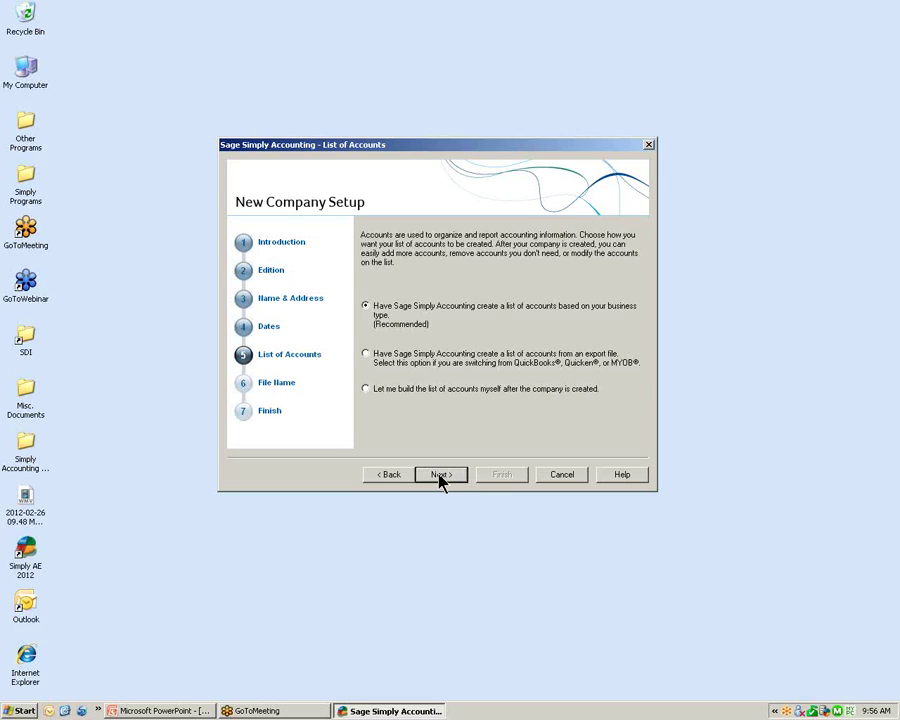
Keep the business-type account list and choose Sole Proprietorship (one owner) ownership
click(440, 478)
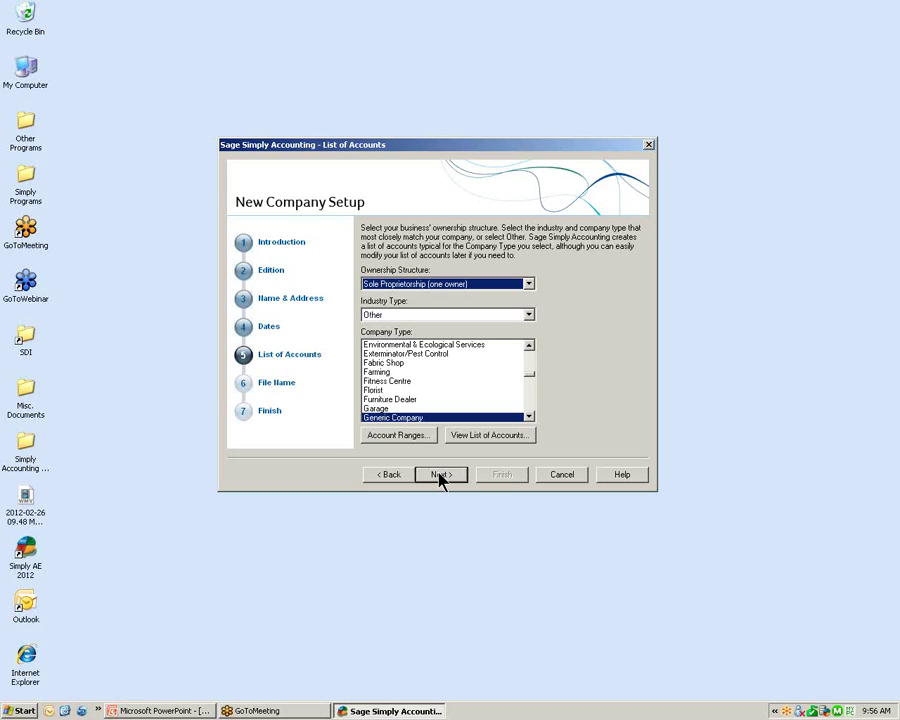
click(529, 285)
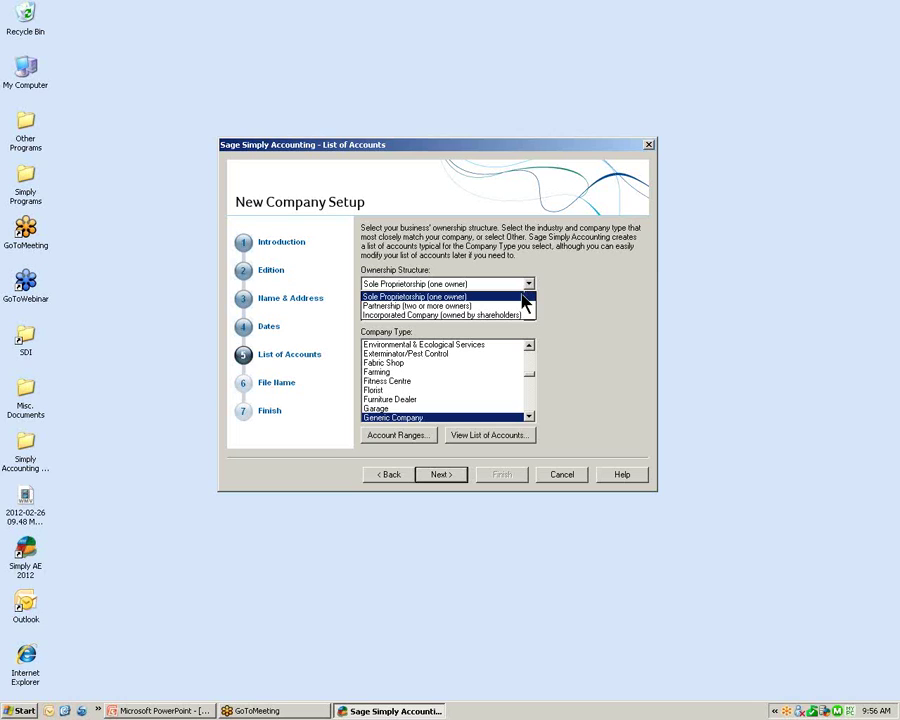
click(527, 296)
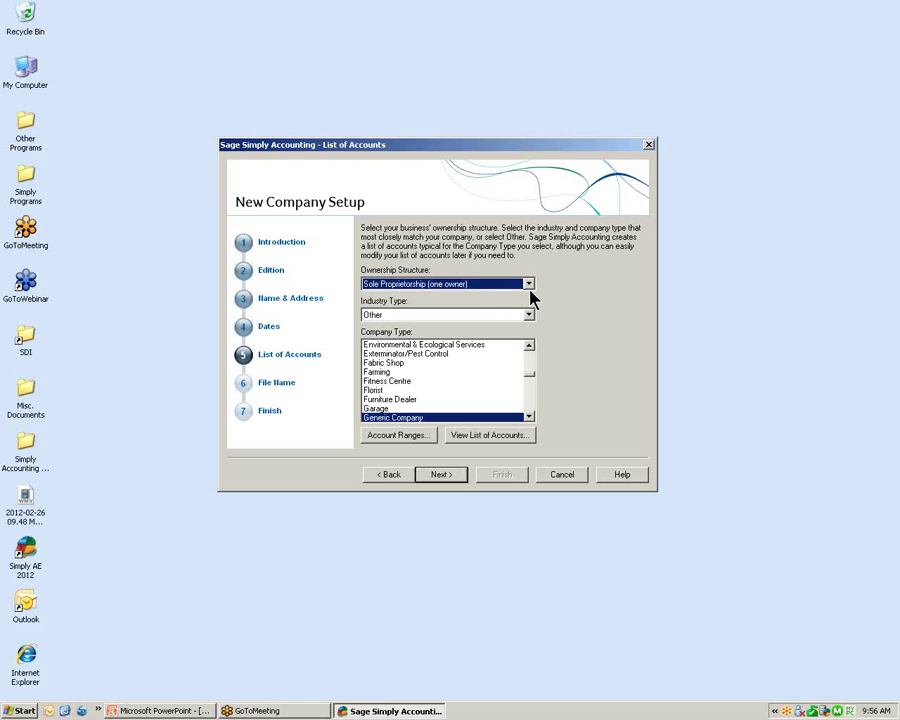
click(482, 438)
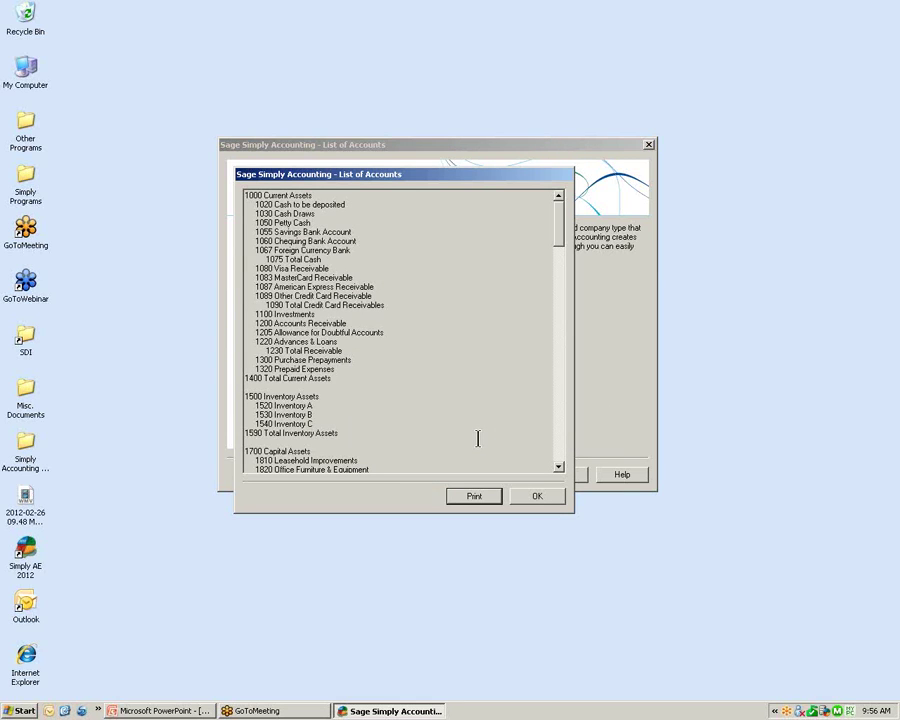
Scroll the suggested account list, highlight the Owners Equity accounts, and close the preview
drag(560, 220, 546, 303)
scroll(538, 338, down, 2)
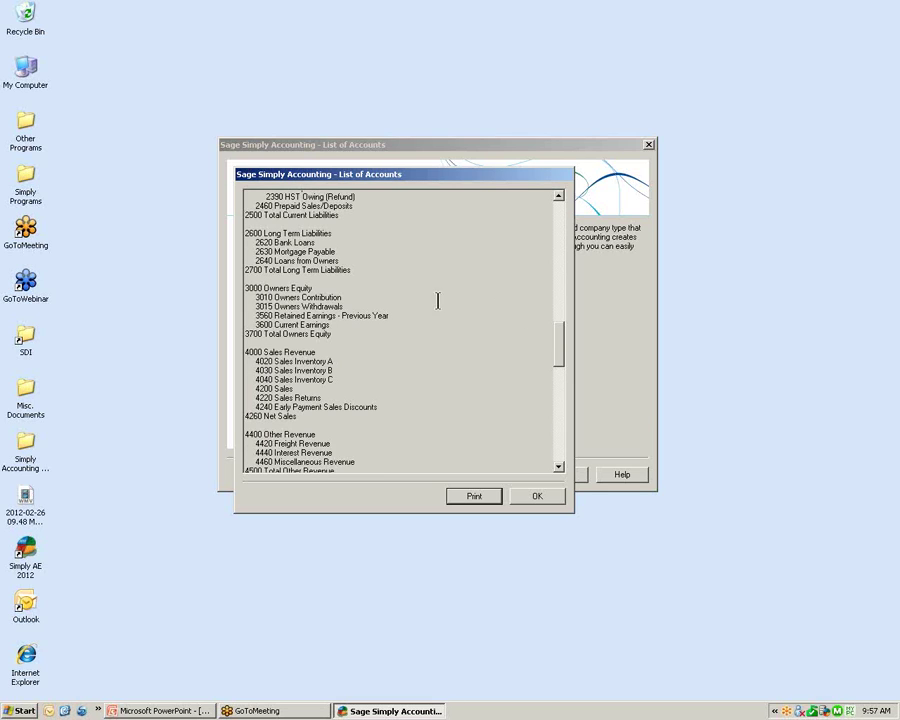
drag(246, 288, 400, 329)
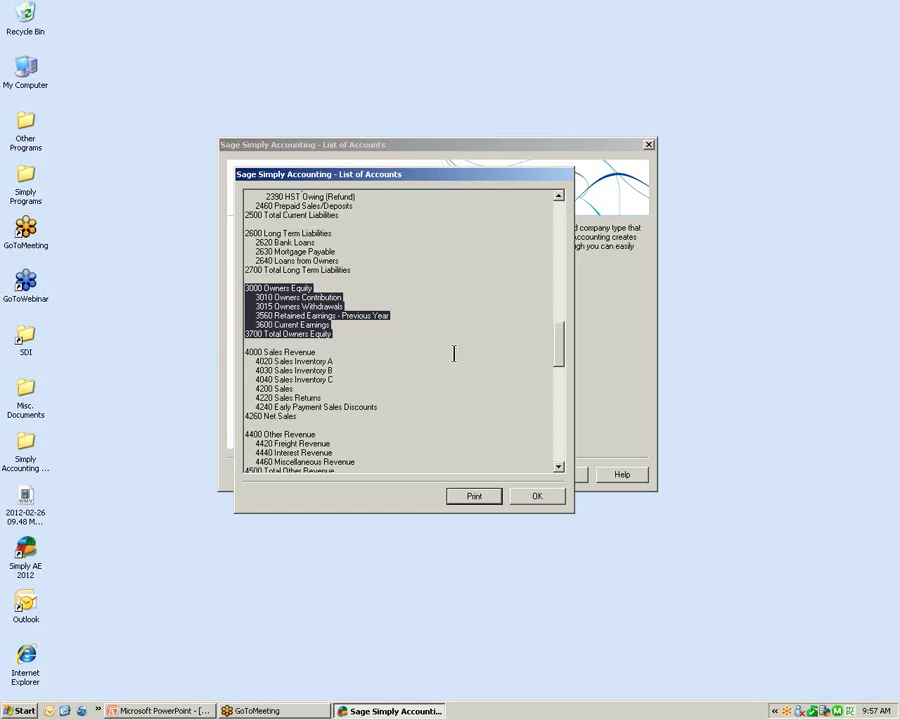
click(537, 497)
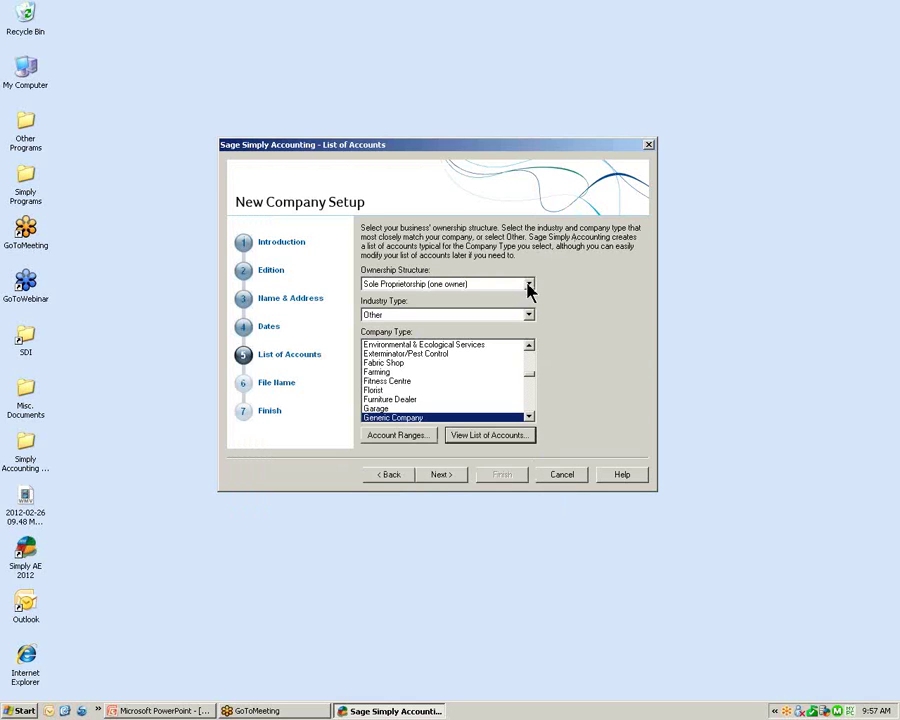
Change the ownership structure to Incorporated Company (owned by shareholders)
click(528, 286)
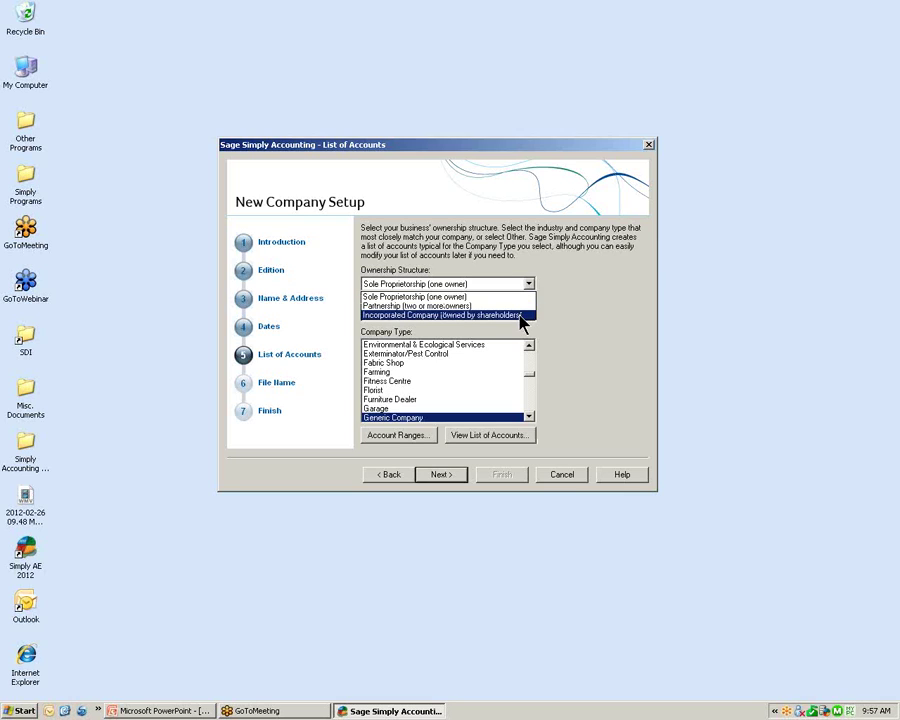
click(519, 315)
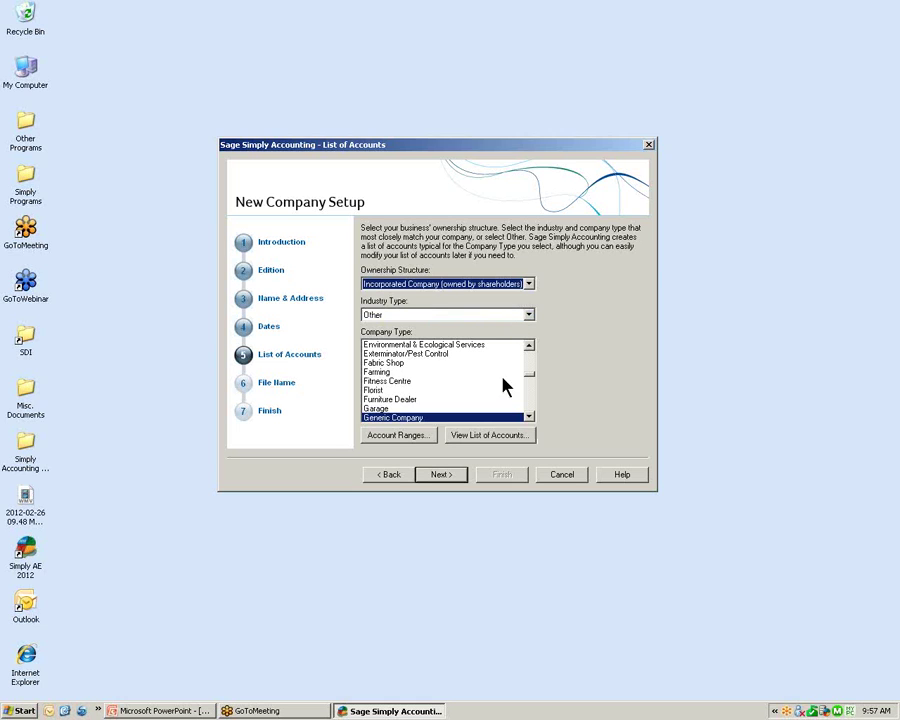
click(490, 435)
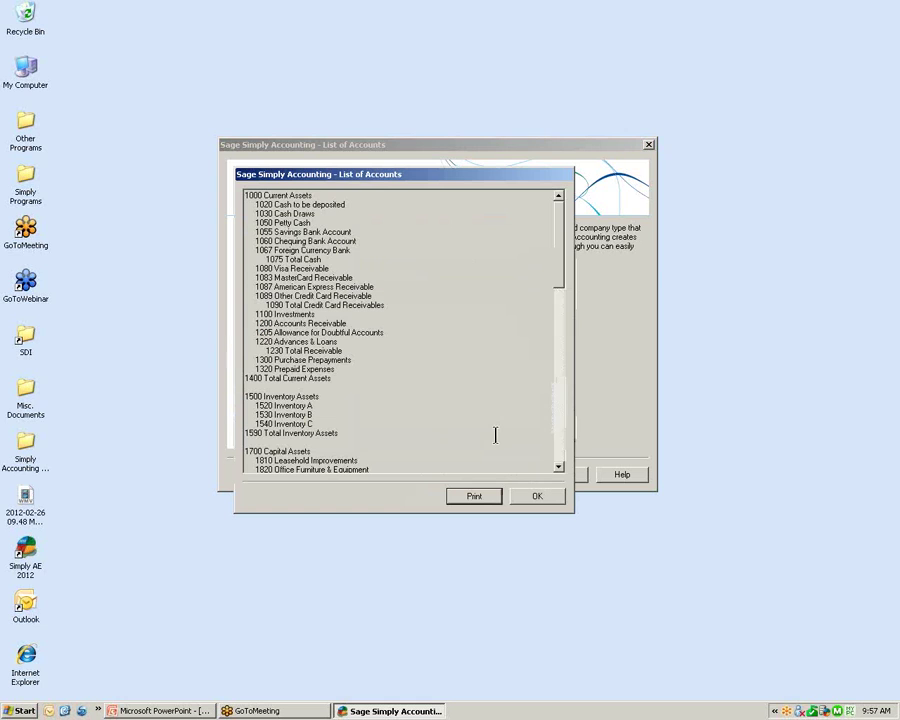
drag(560, 222, 542, 341)
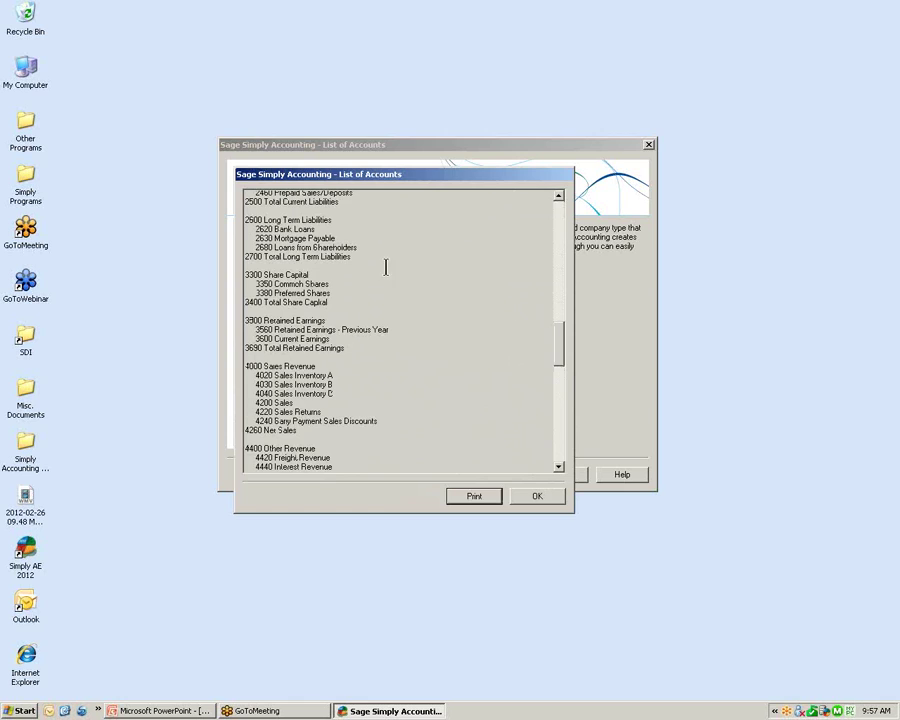
drag(256, 247, 362, 249)
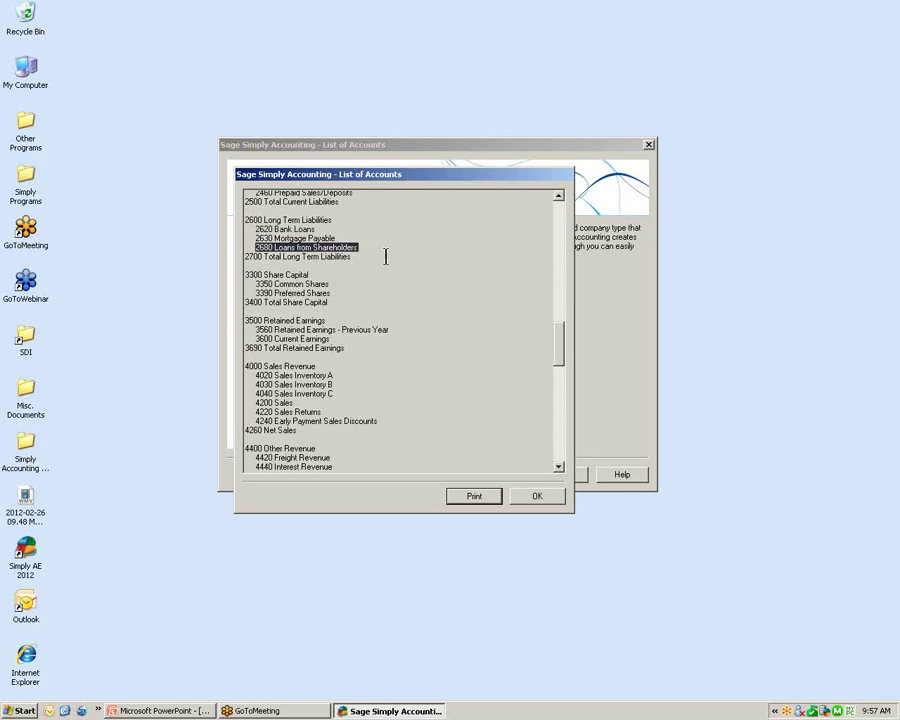
drag(245, 275, 330, 302)
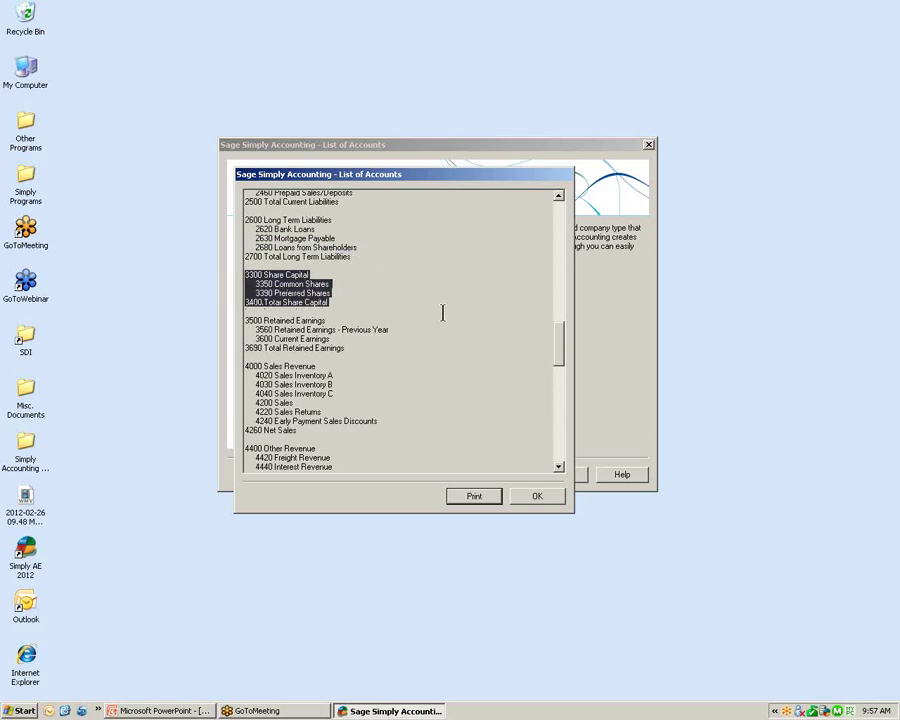
click(537, 497)
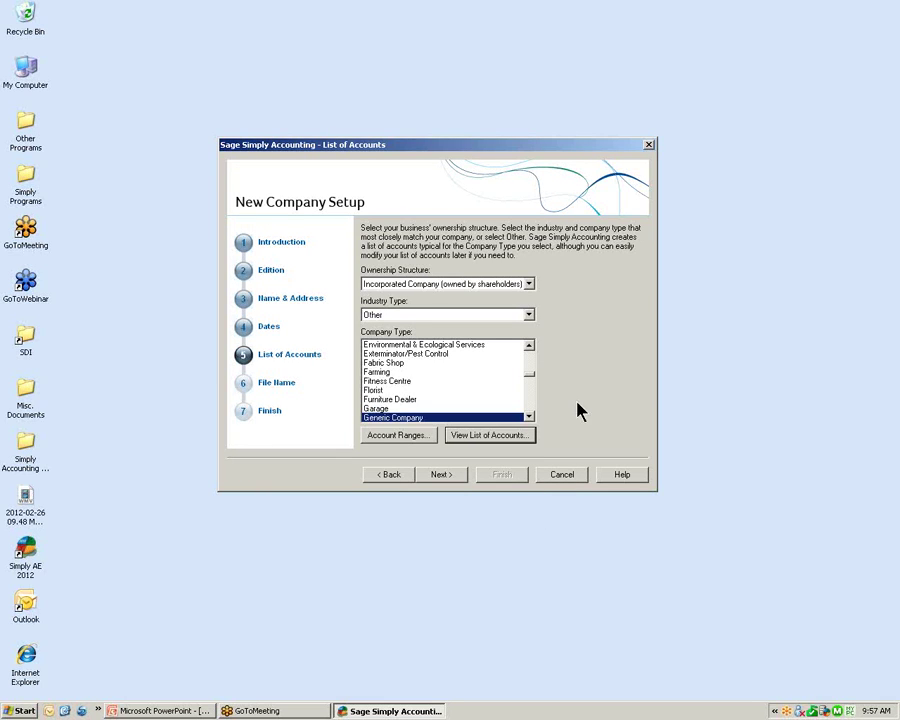
Switch ownership back to Sole Proprietorship (one owner), keeping industry Other and company type Generic Company
click(530, 285)
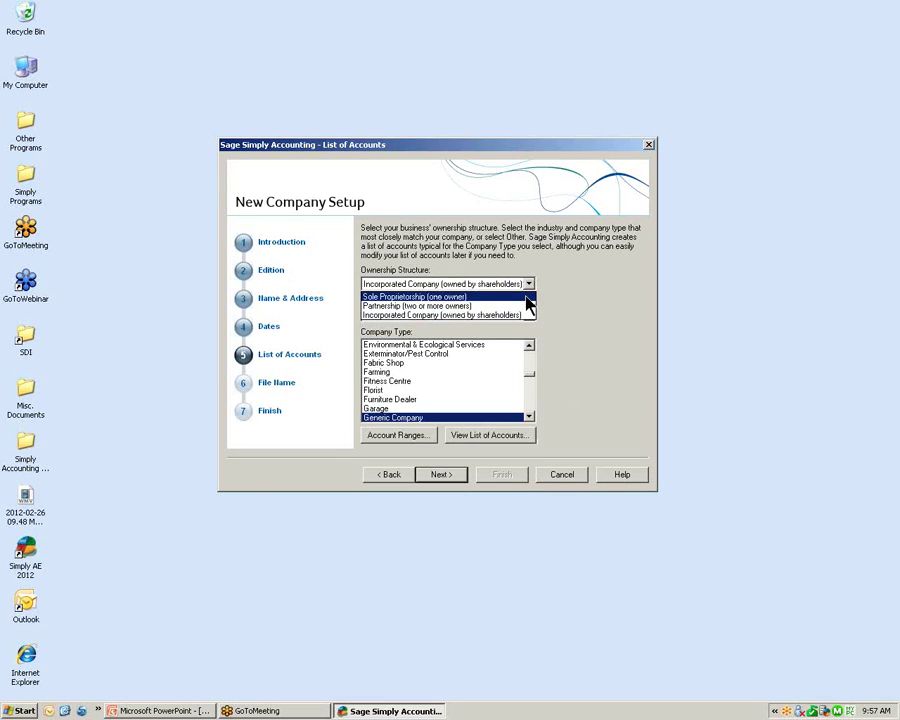
click(527, 297)
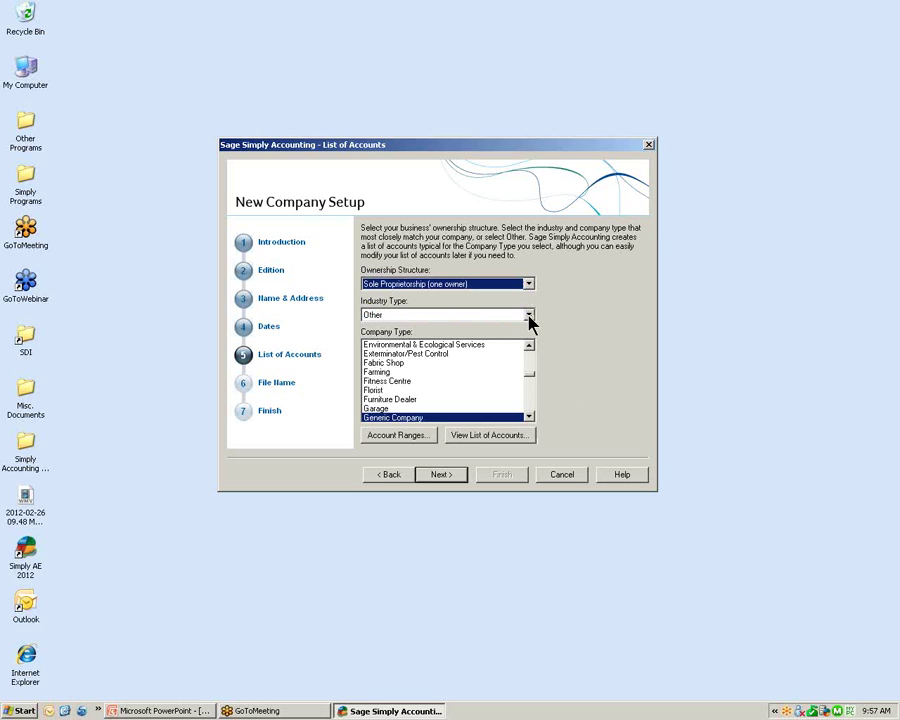
click(529, 316)
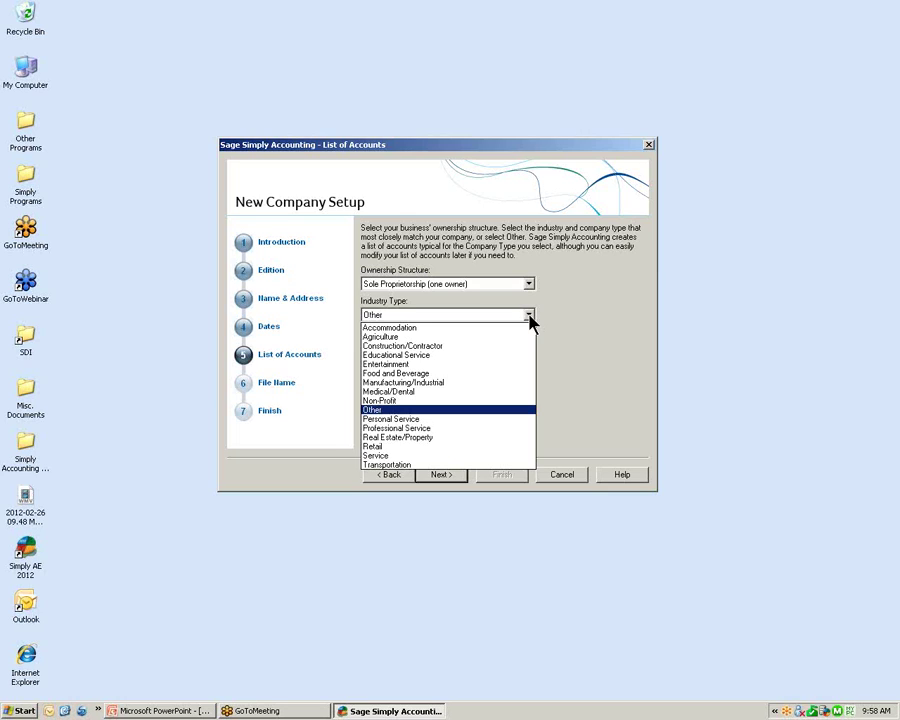
click(517, 410)
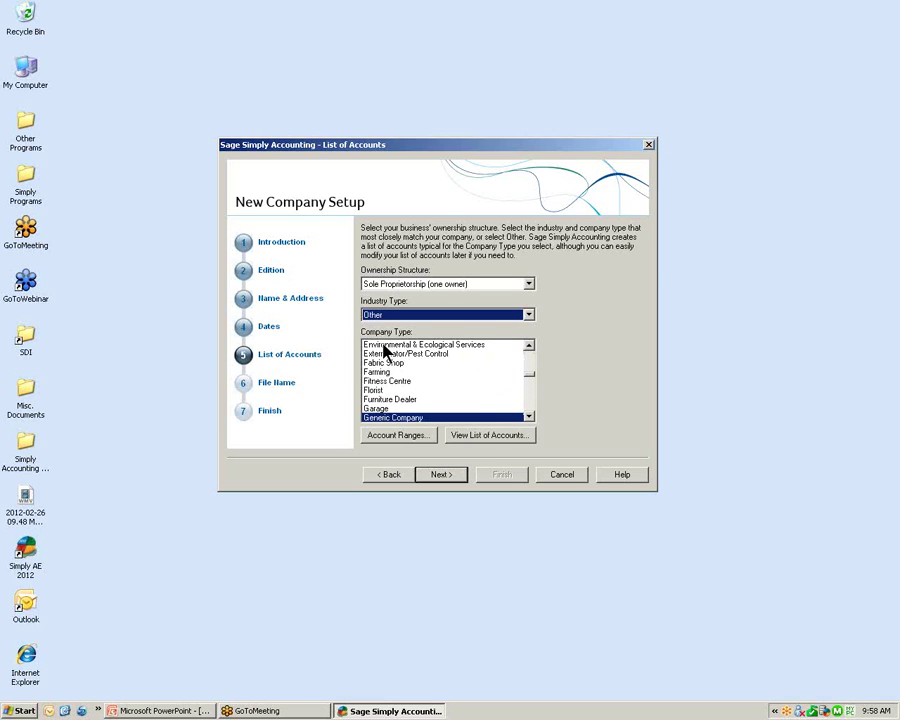
click(484, 419)
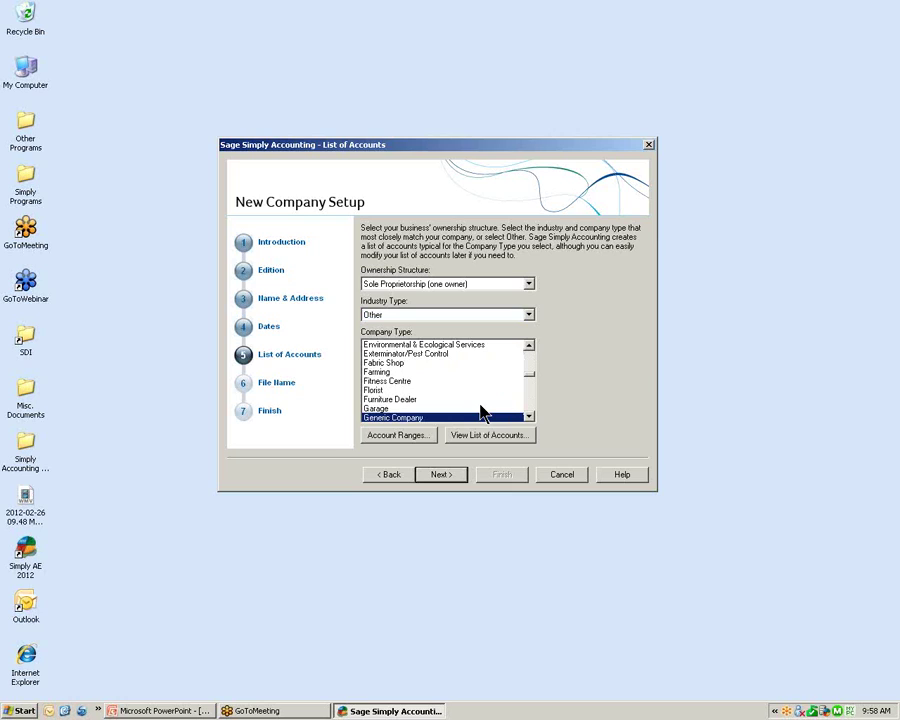
click(400, 434)
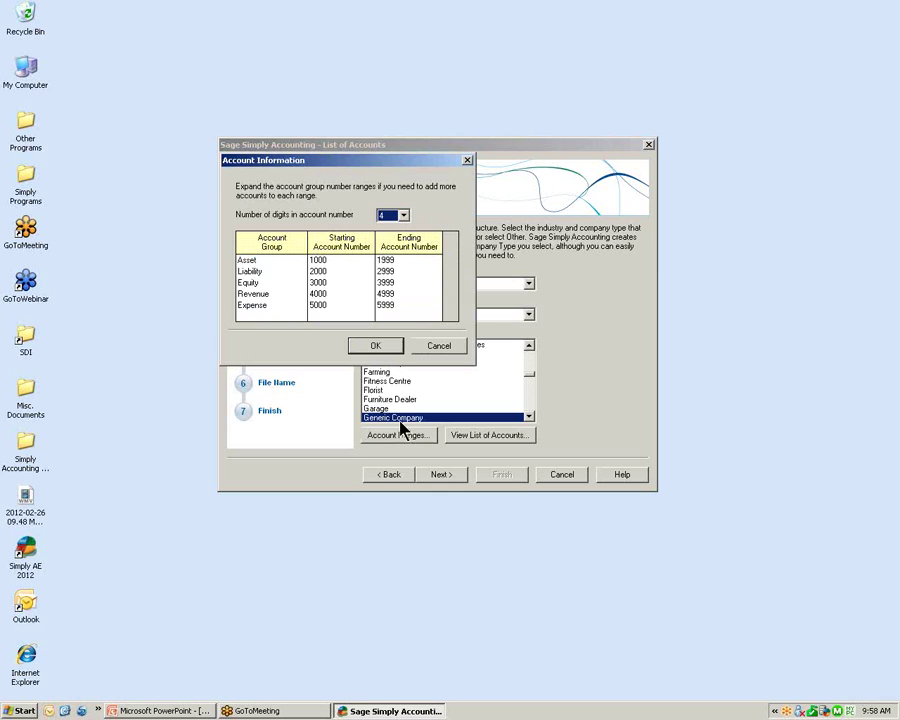
click(404, 215)
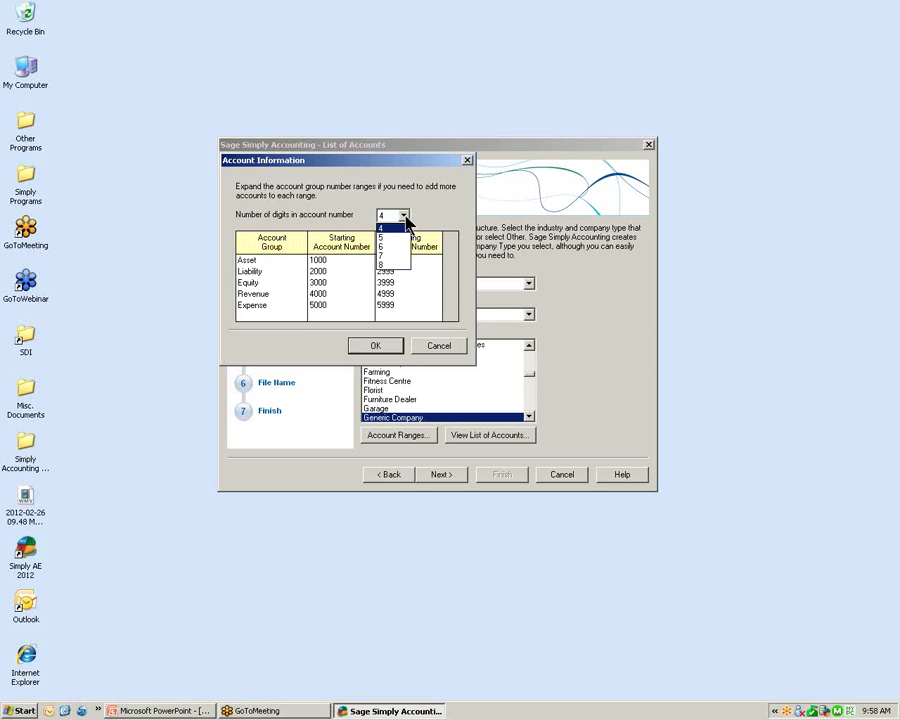
click(405, 217)
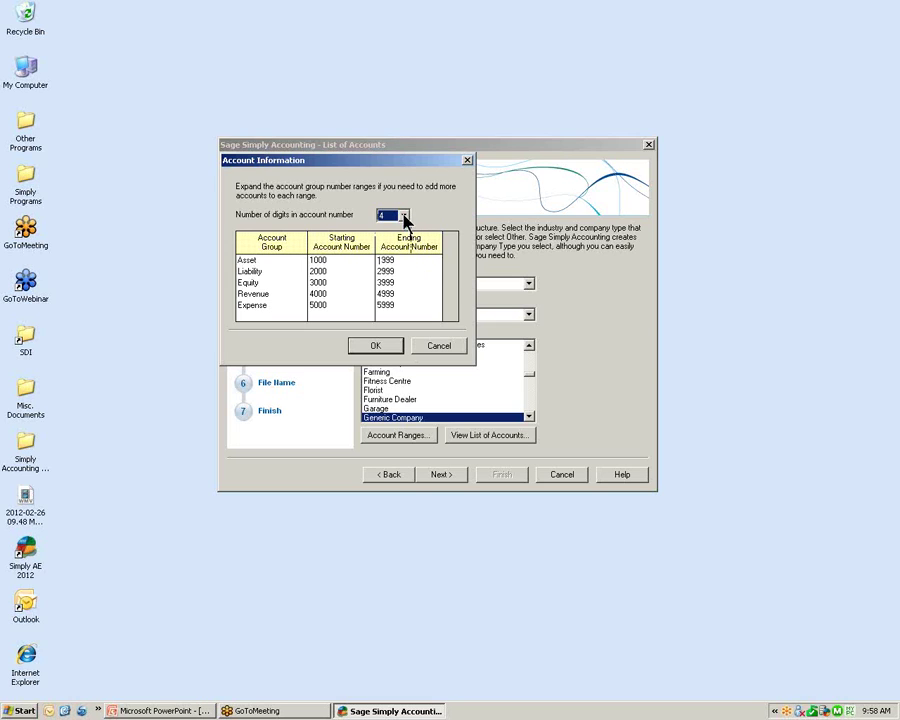
click(376, 346)
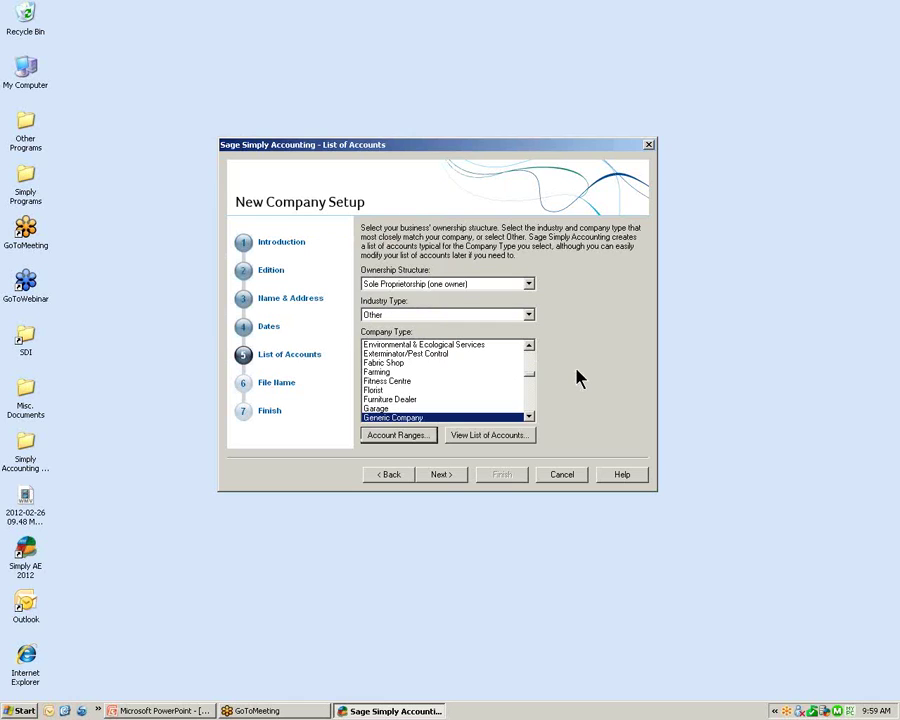
Advance to File Name, keep 'JR's Heating and Air Conditioning' as the file name, and browse for its folder
click(438, 476)
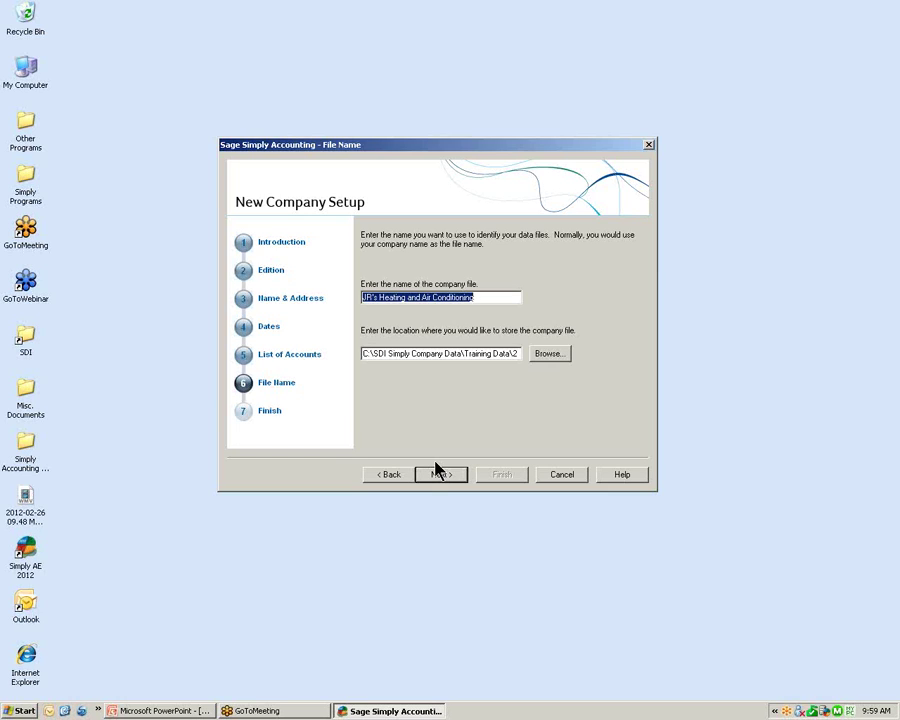
click(499, 298)
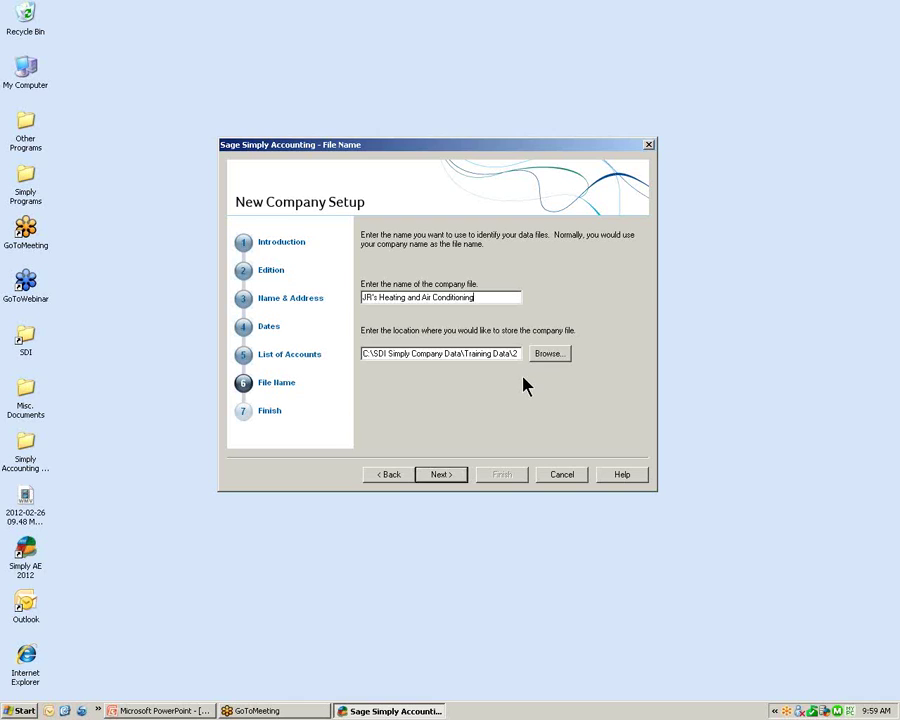
click(553, 355)
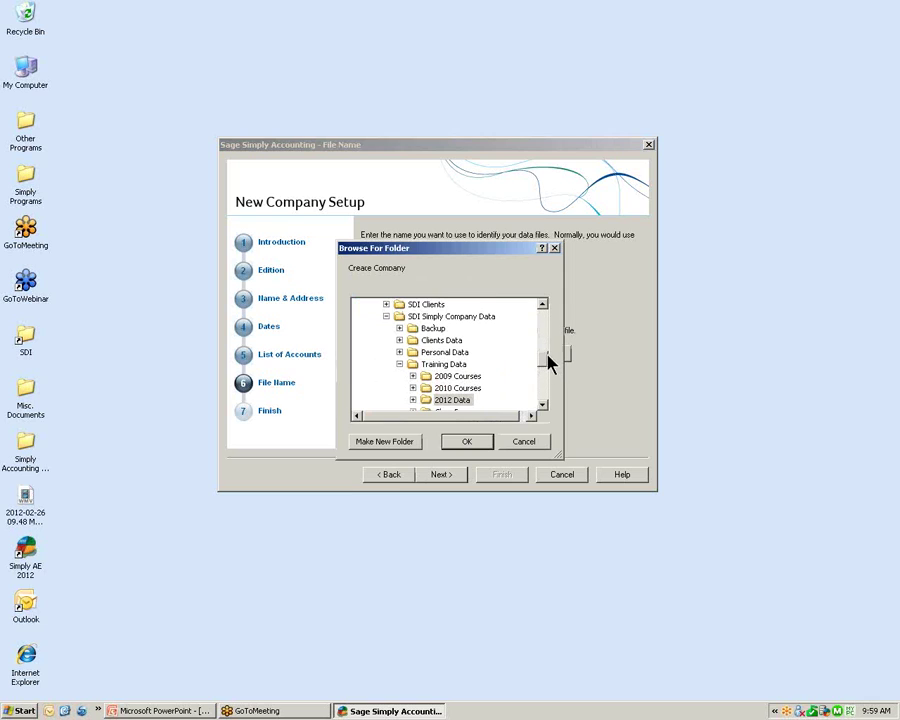
Navigate the folder tree from Desktop down toward Simply Accounting Company Data
drag(545, 358, 396, 301)
click(380, 305)
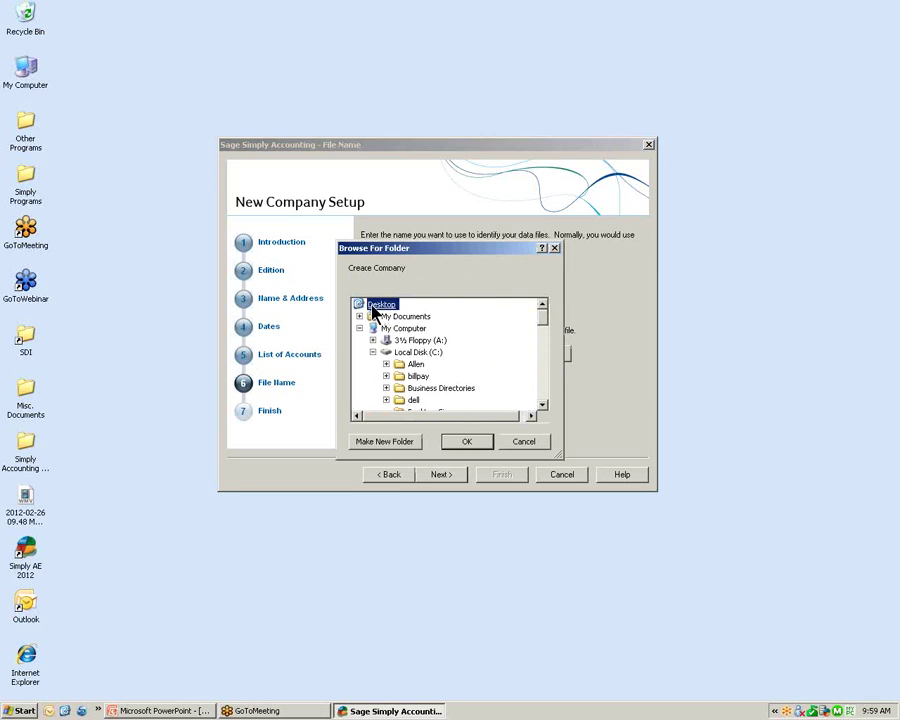
drag(542, 328, 545, 370)
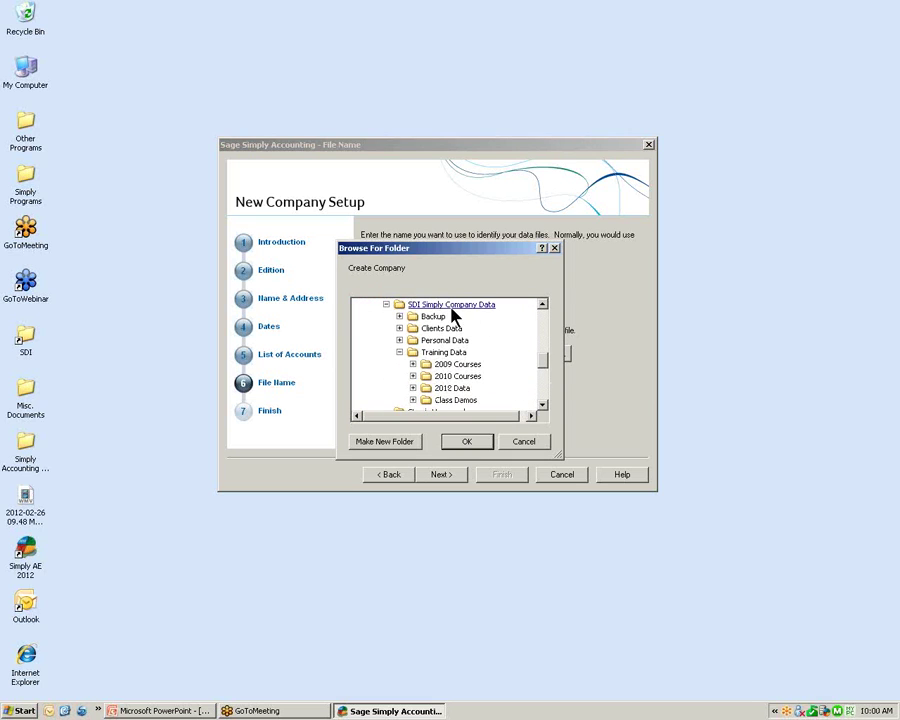
drag(542, 363, 548, 303)
click(380, 305)
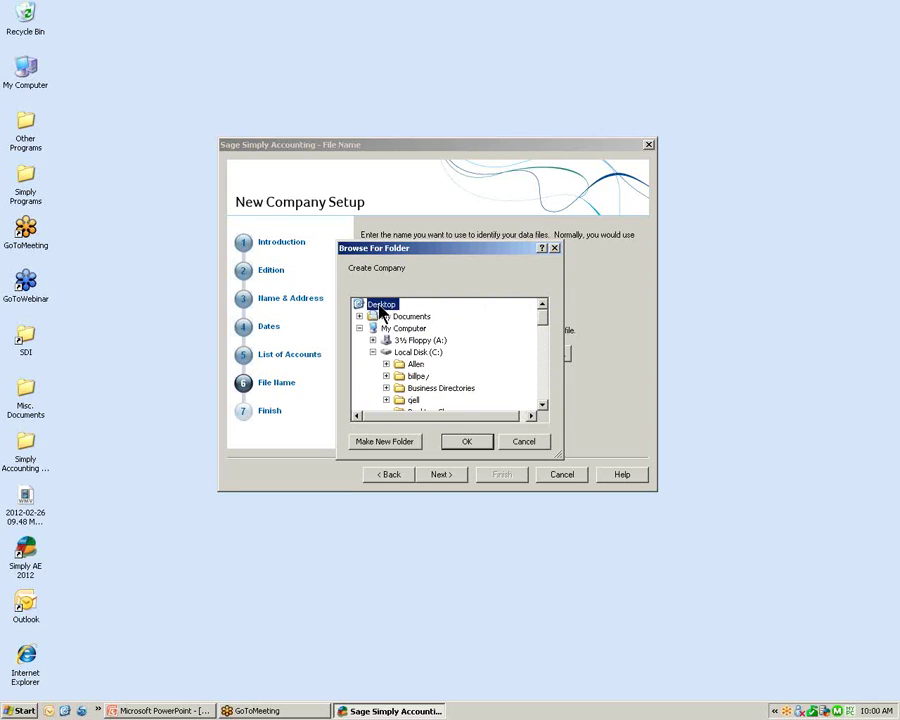
click(546, 342)
scroll(520, 373, down, 1)
scroll(141, 561, down, 4)
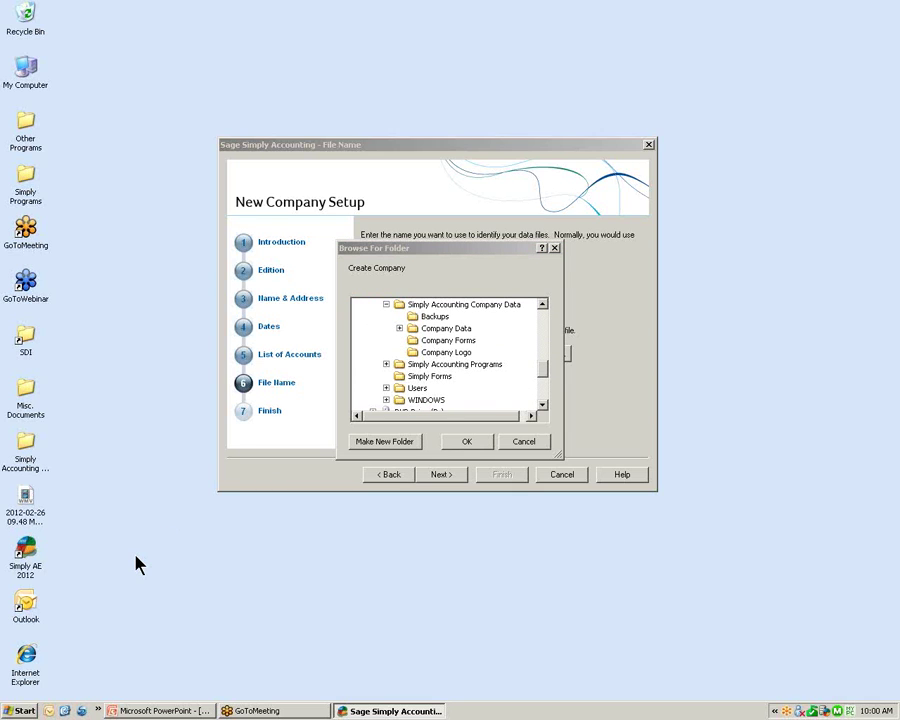
Choose the Company Data folder as the storage location and advance to the final step
double_click(437, 330)
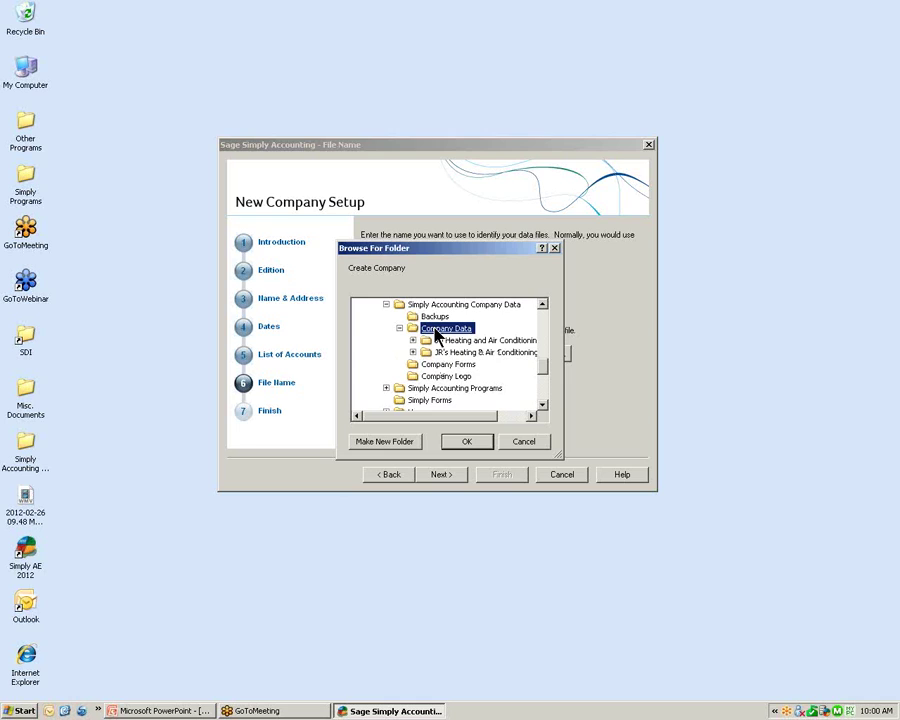
click(465, 445)
click(466, 442)
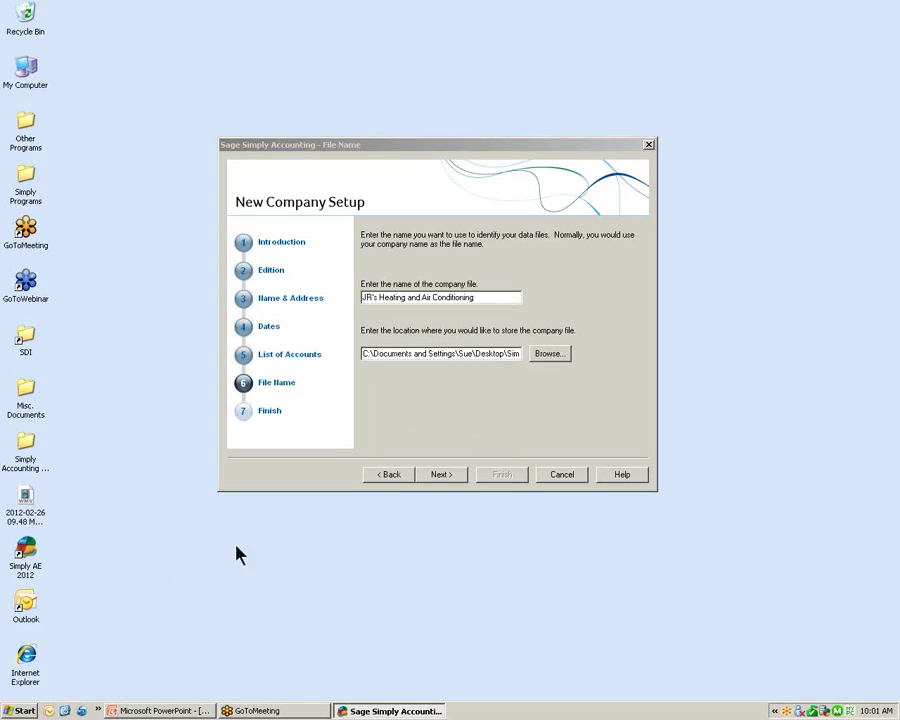
click(441, 475)
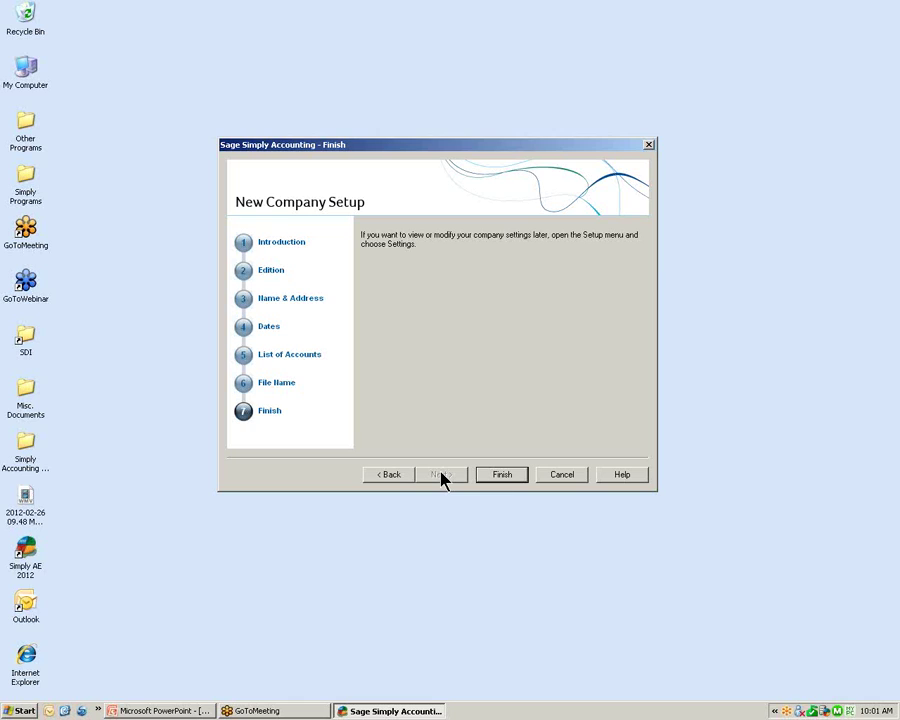
Finish to create the JR's Heating and Air Conditioning database, then close the congratulations screen
click(503, 476)
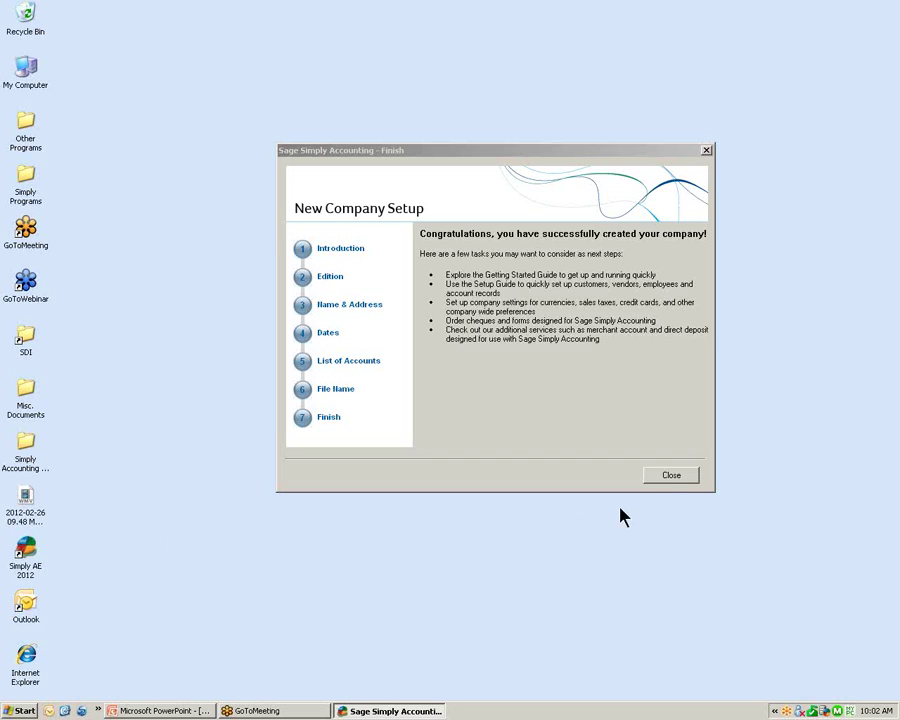
click(670, 477)
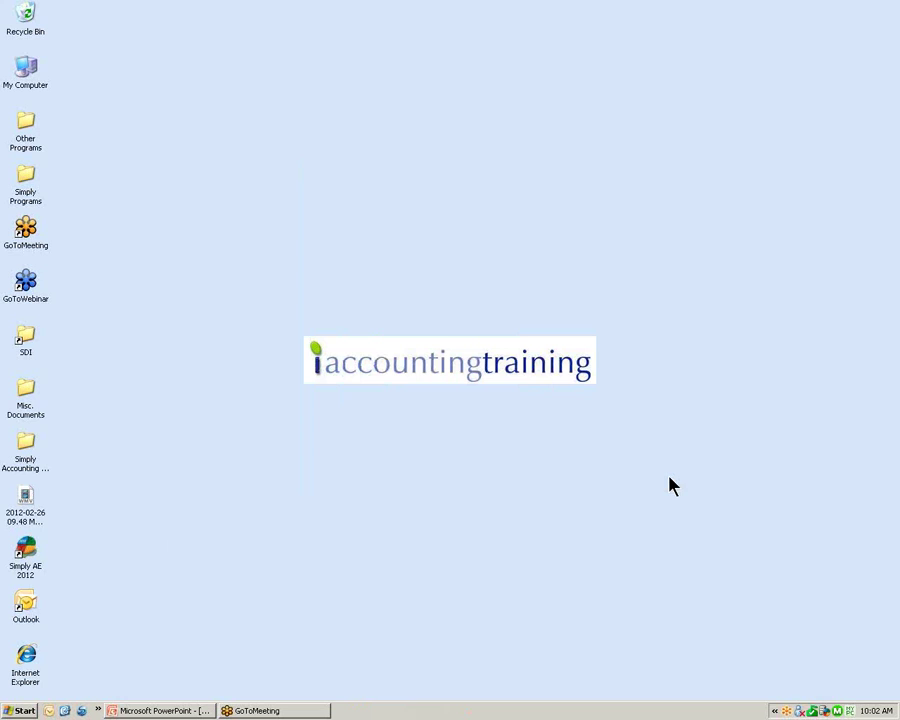